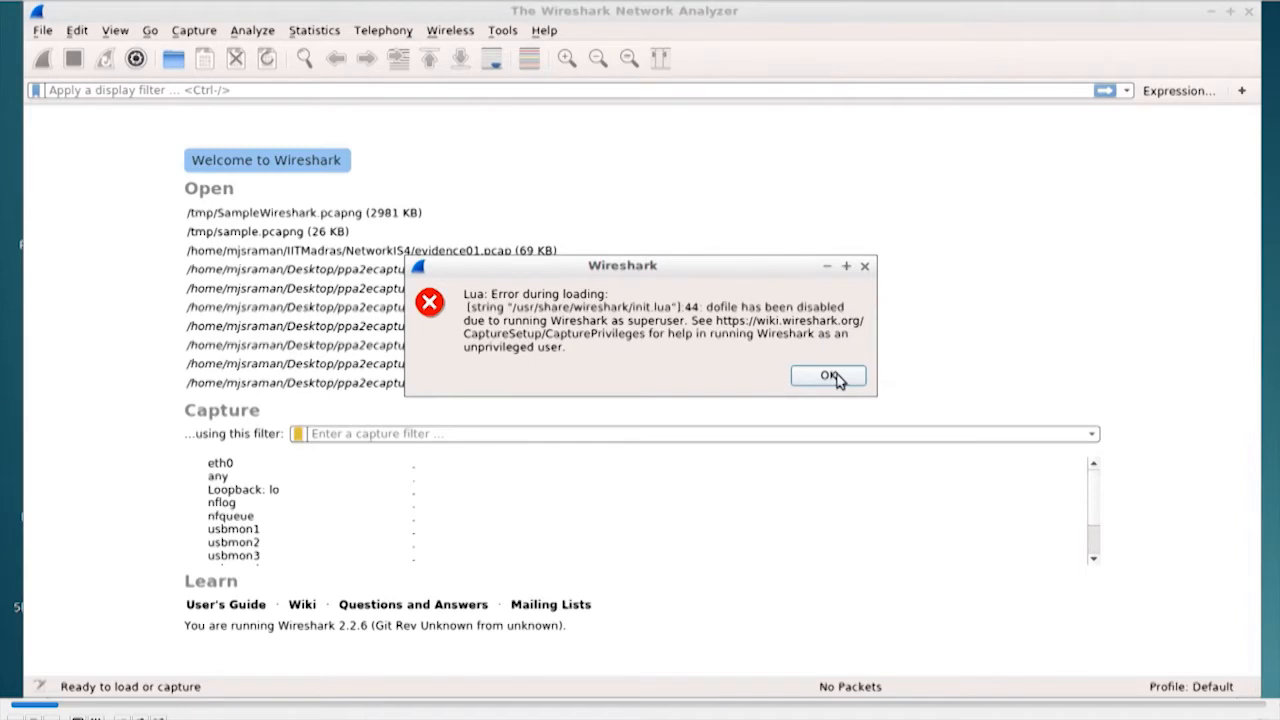
# Step: Dismiss the Lua loading error and record a short live packet capture on the eth0 interface, ending with the capture stopped
pyautogui.click(834, 377)
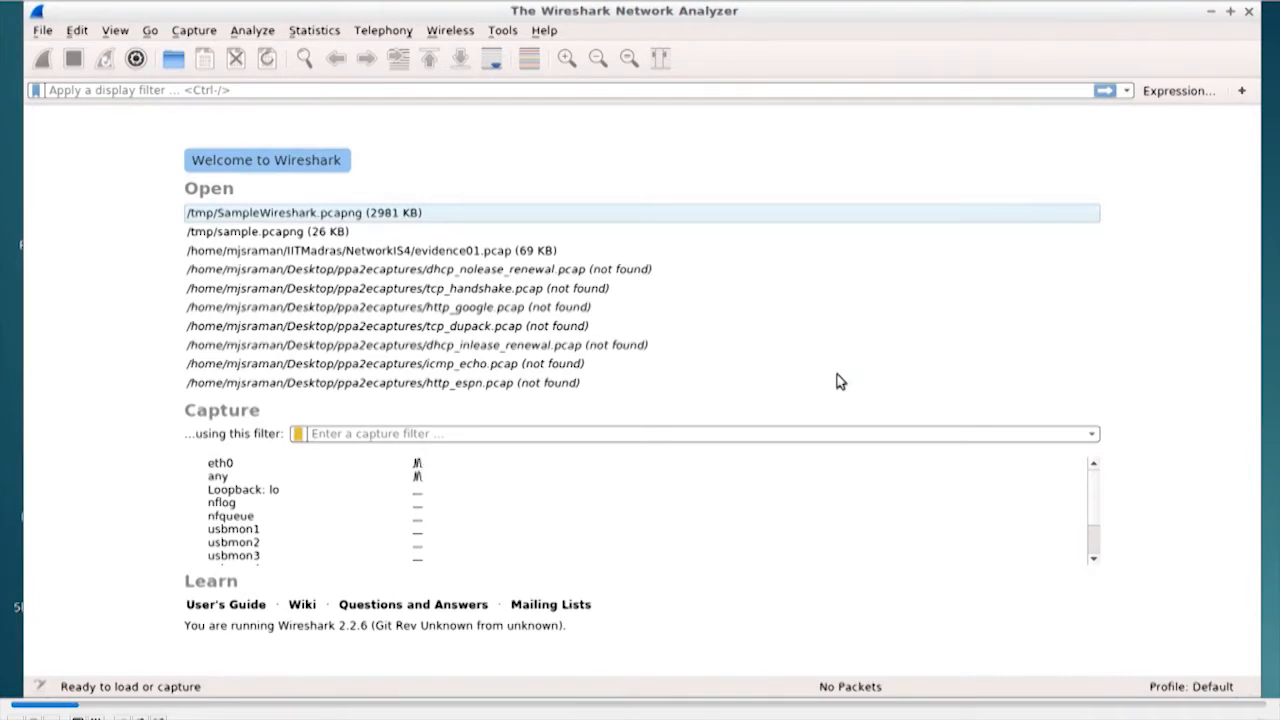
pyautogui.click(231, 467)
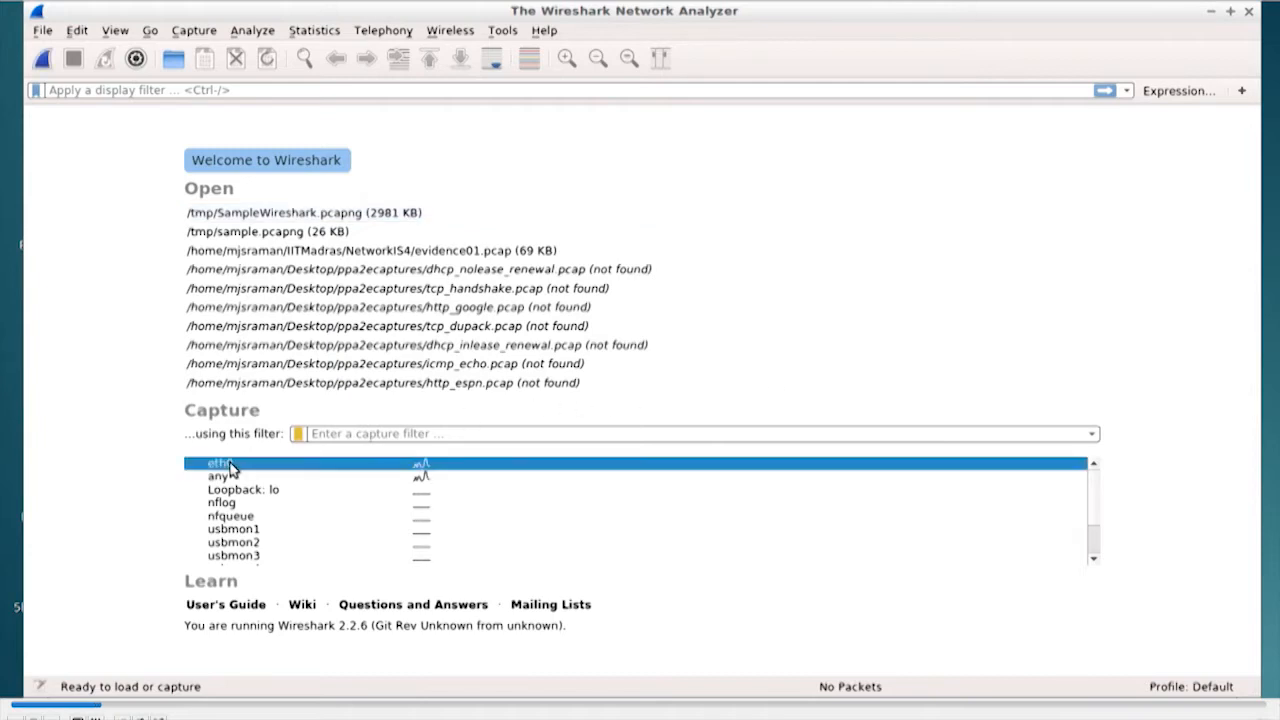
pyautogui.doubleClick(231, 467)
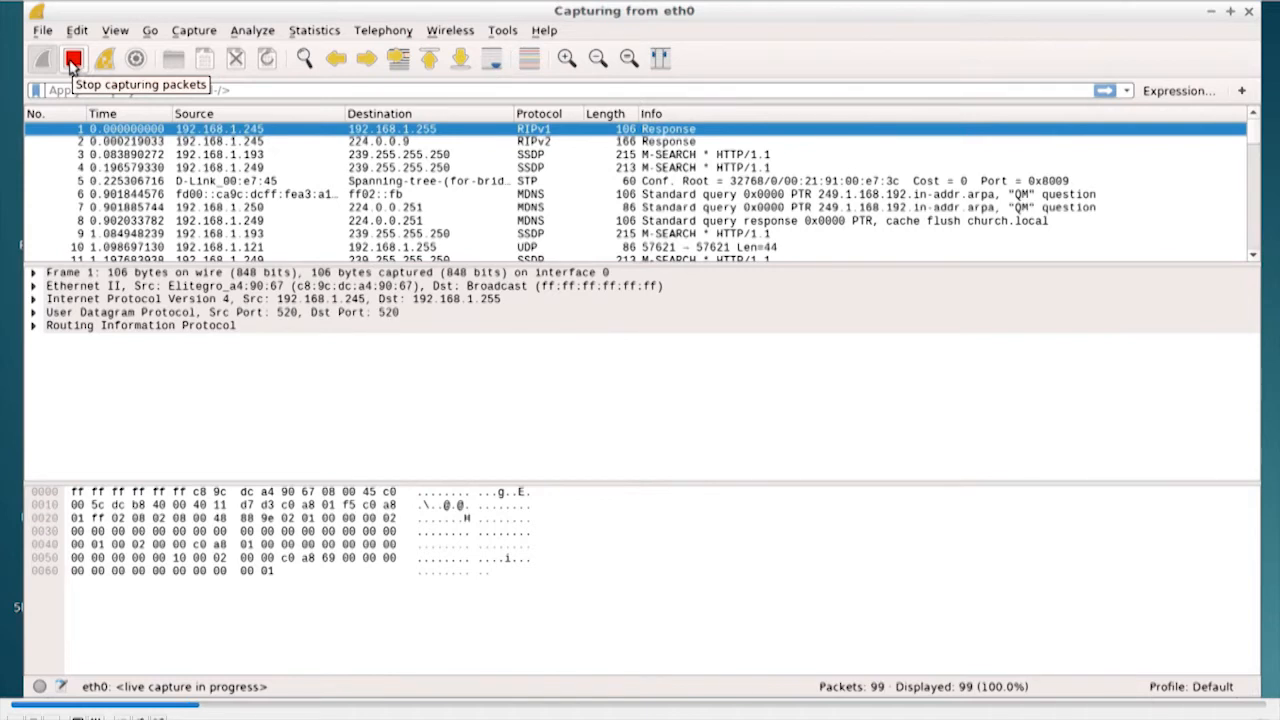
pyautogui.click(72, 61)
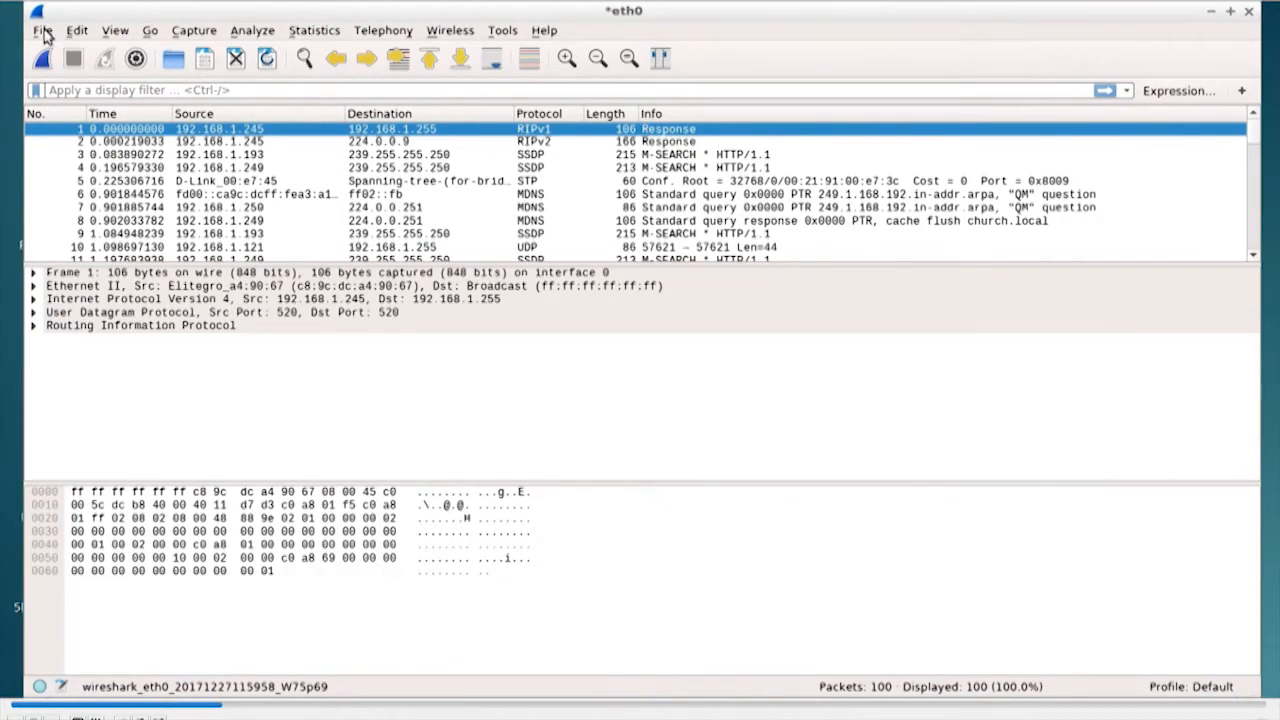
# Step: Save the capture in /tmp as SampleWireshark.pcapng, replacing the existing file of that name
pyautogui.click(43, 31)
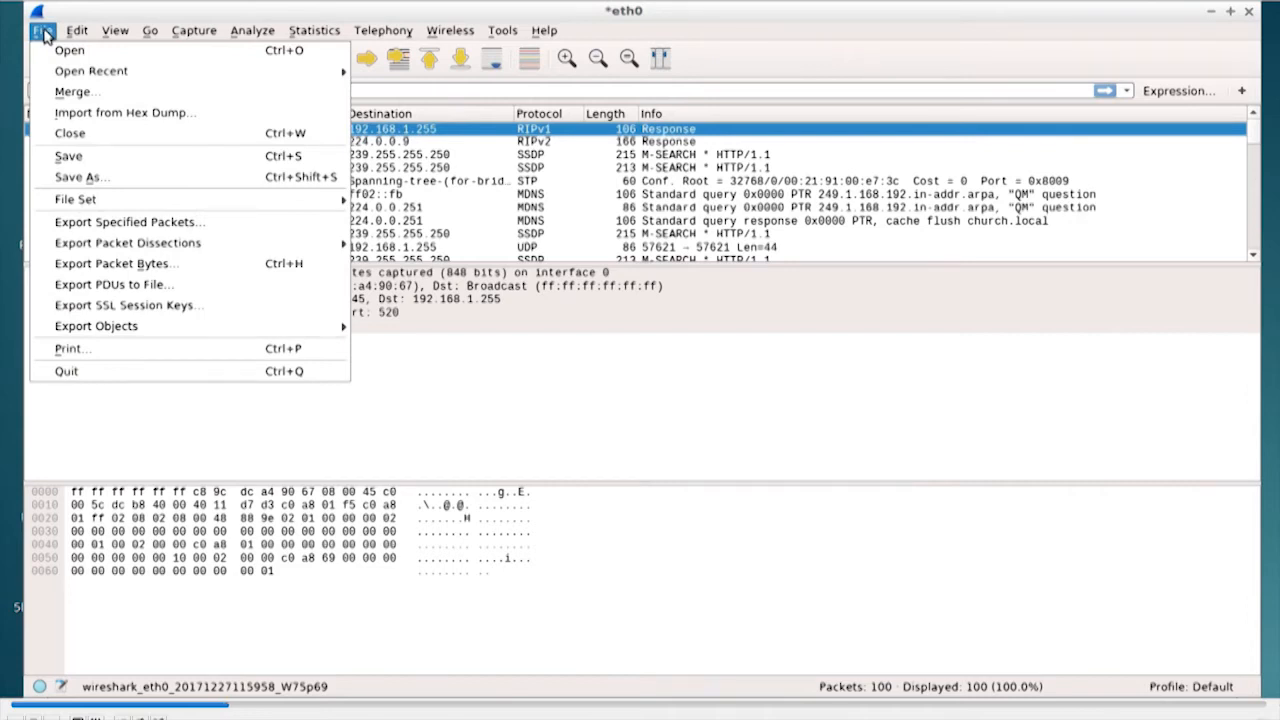
pyautogui.click(79, 178)
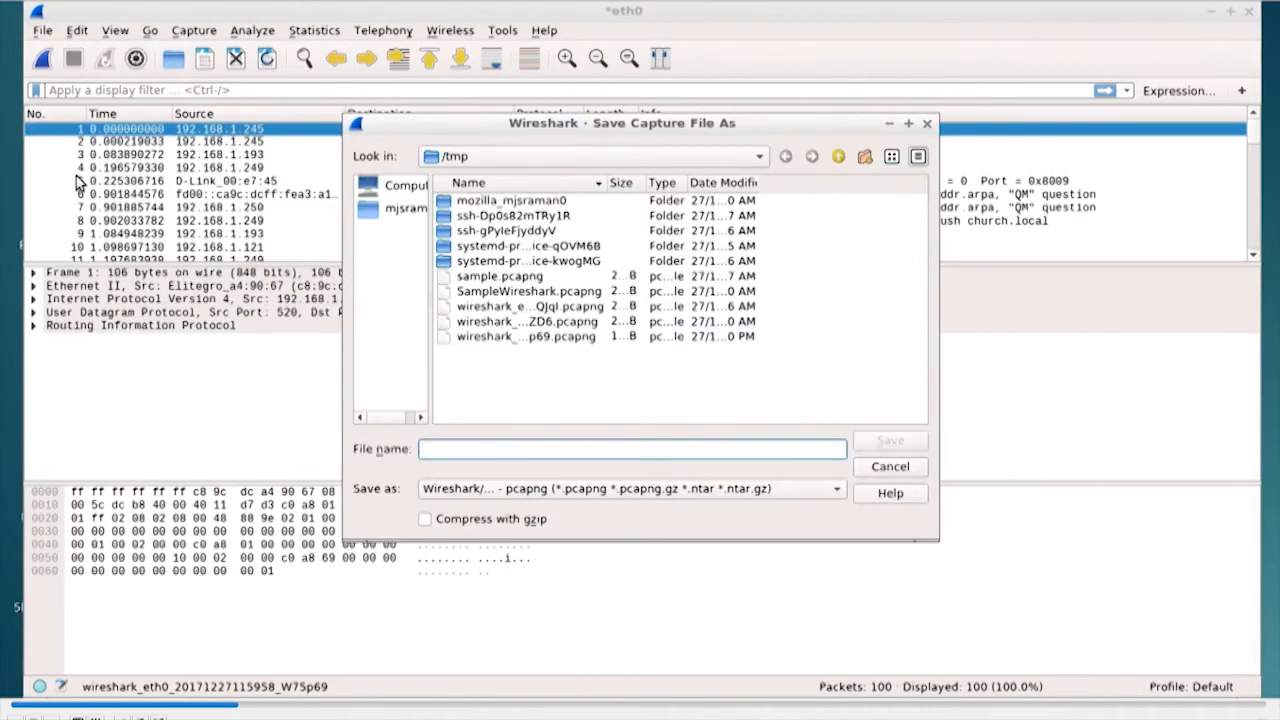
pyautogui.click(540, 292)
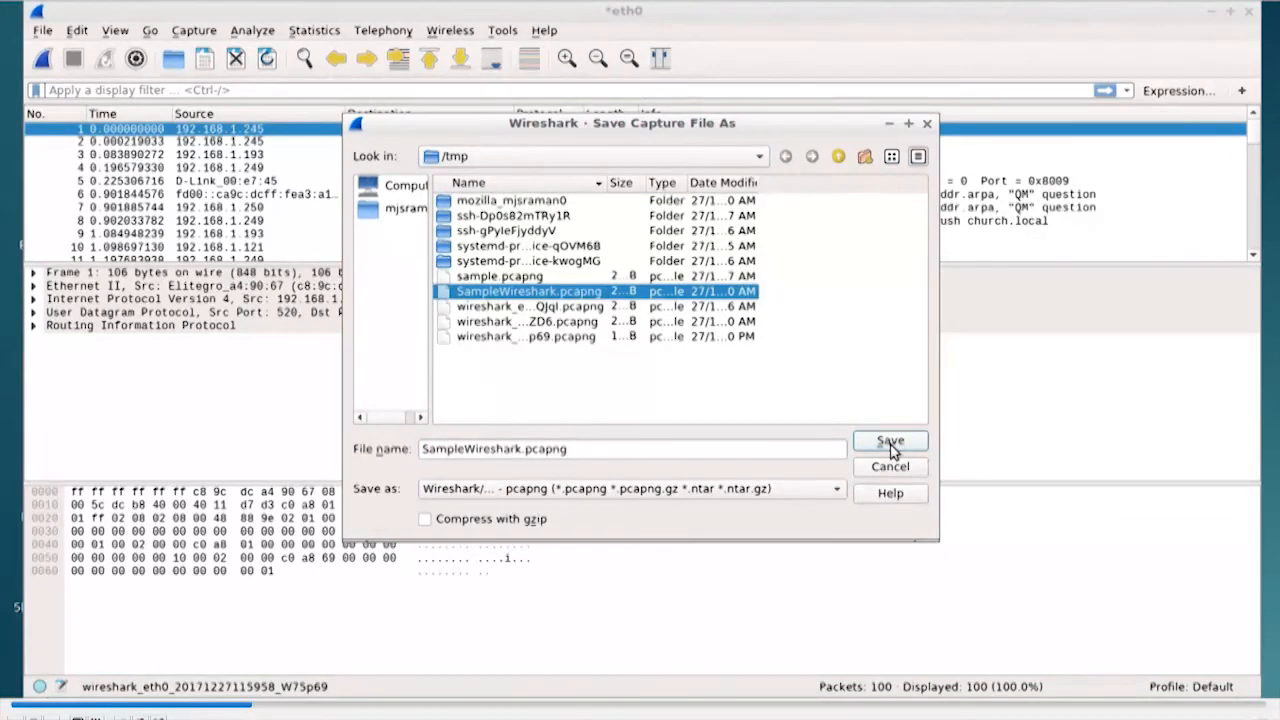
pyautogui.click(890, 445)
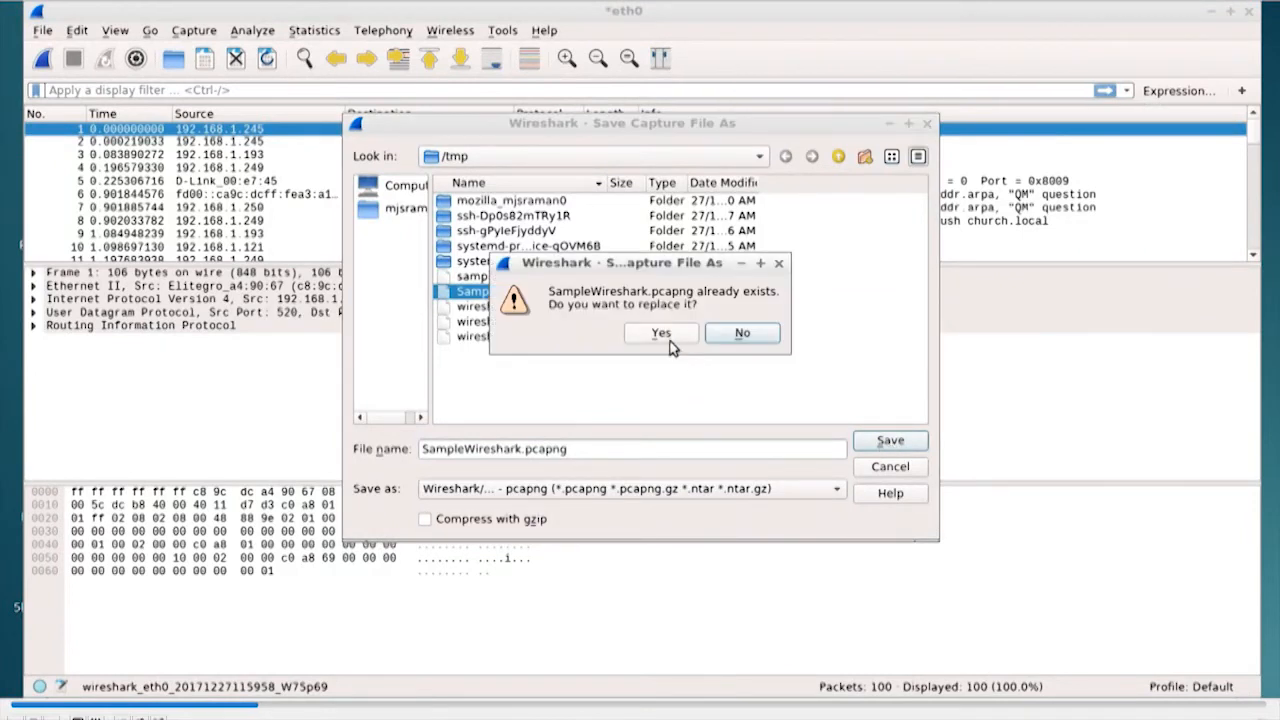
pyautogui.click(668, 340)
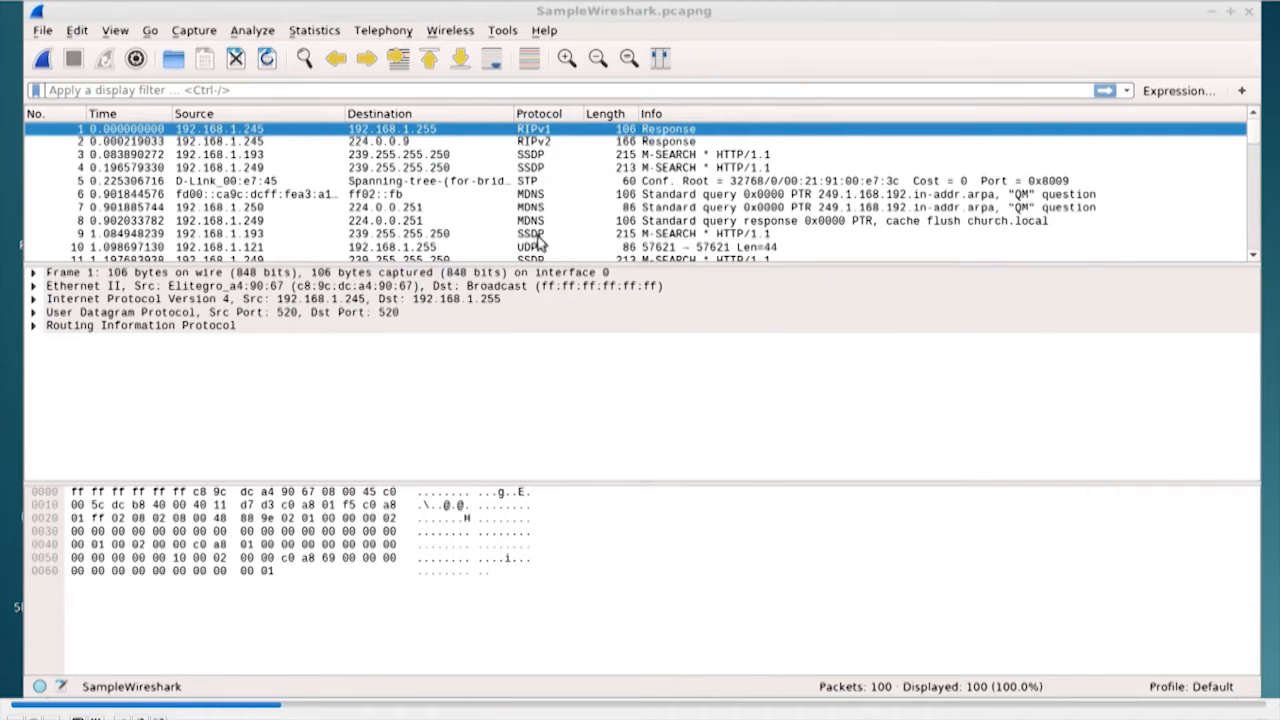
# Step: Look through the whole list of captured packets down to the last one and return to the first packet
pyautogui.scroll(-4, 578, 188)
pyautogui.scroll(-12, 578, 188)
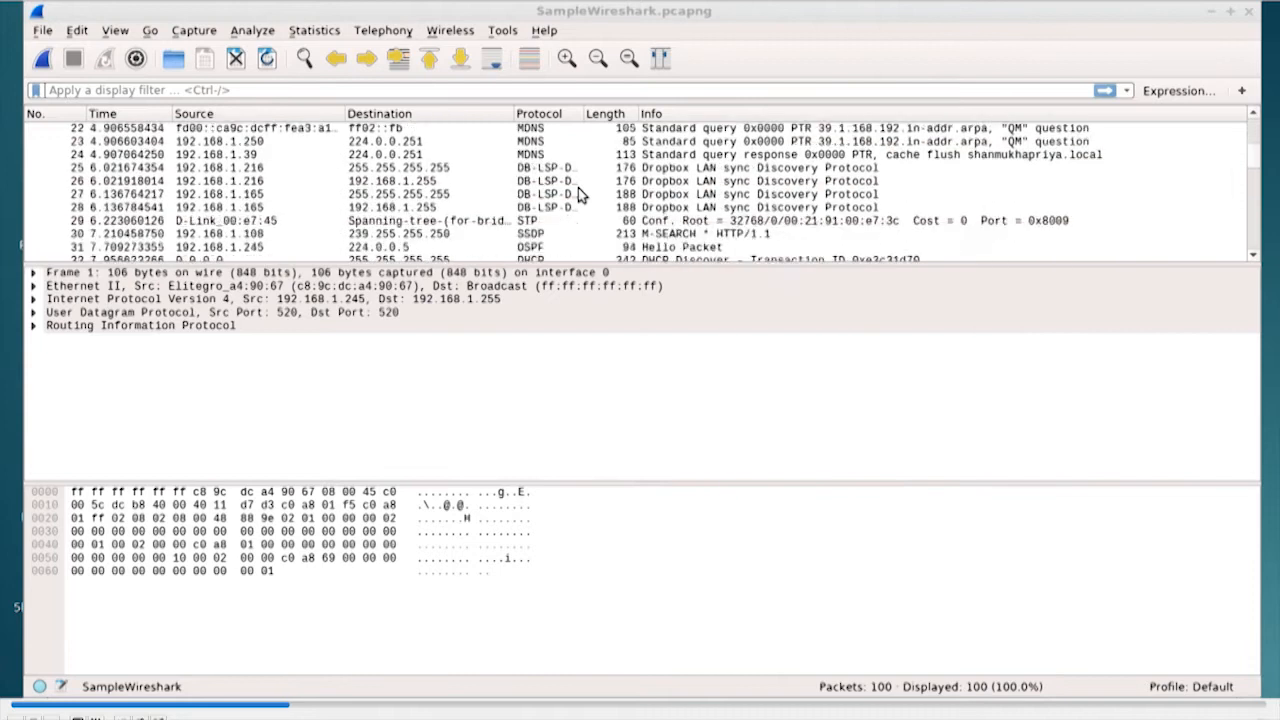
pyautogui.scroll(-13, 578, 193)
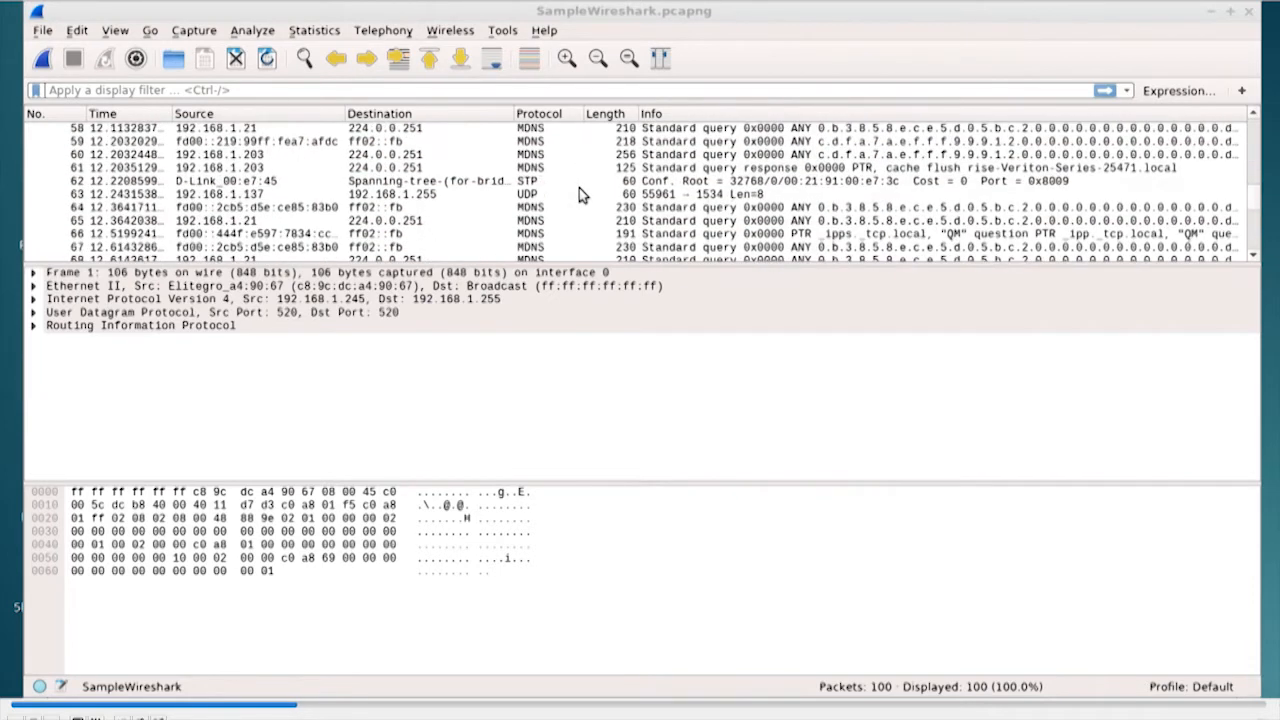
pyautogui.scroll(-1, 578, 193)
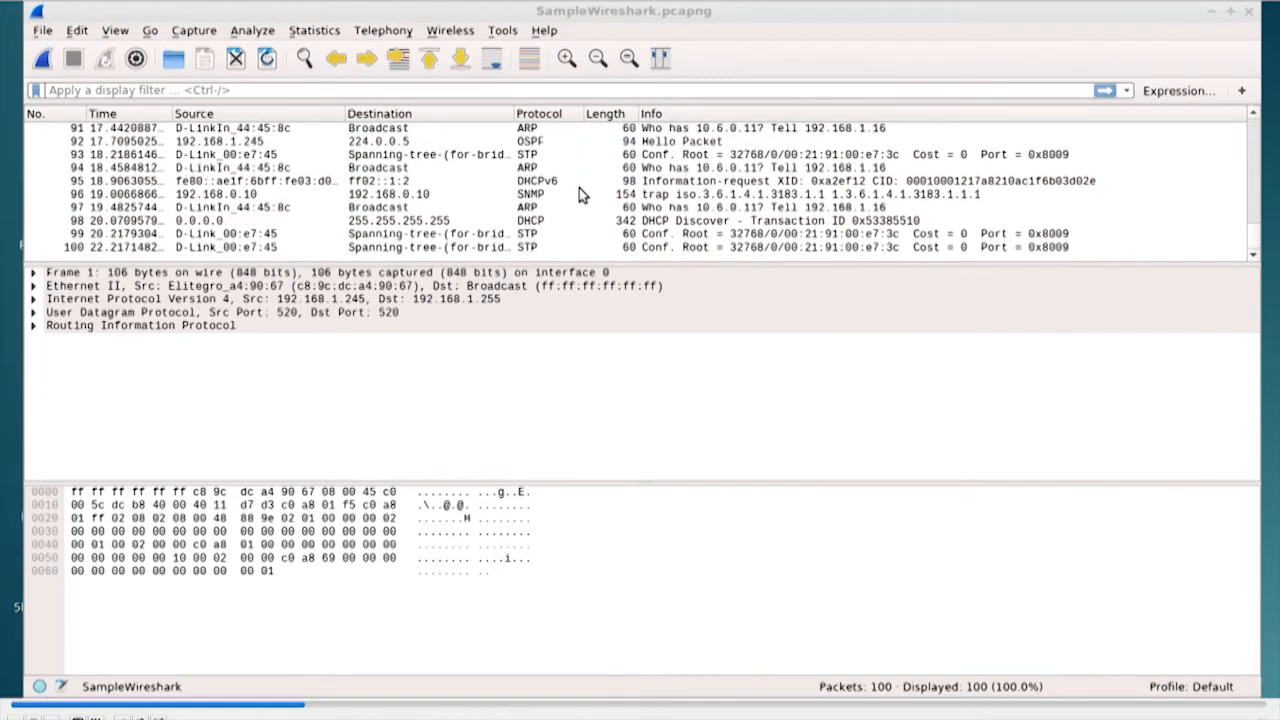
pyautogui.scroll(6, 579, 193)
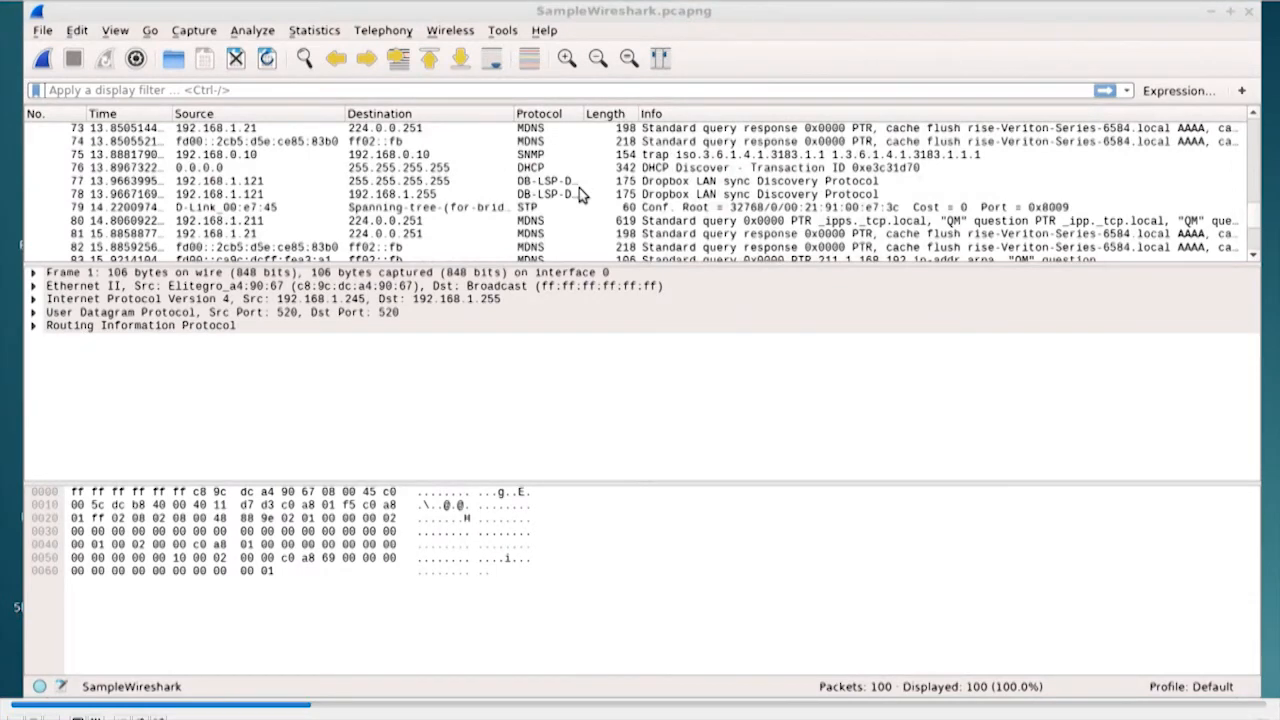
pyautogui.scroll(20, 579, 193)
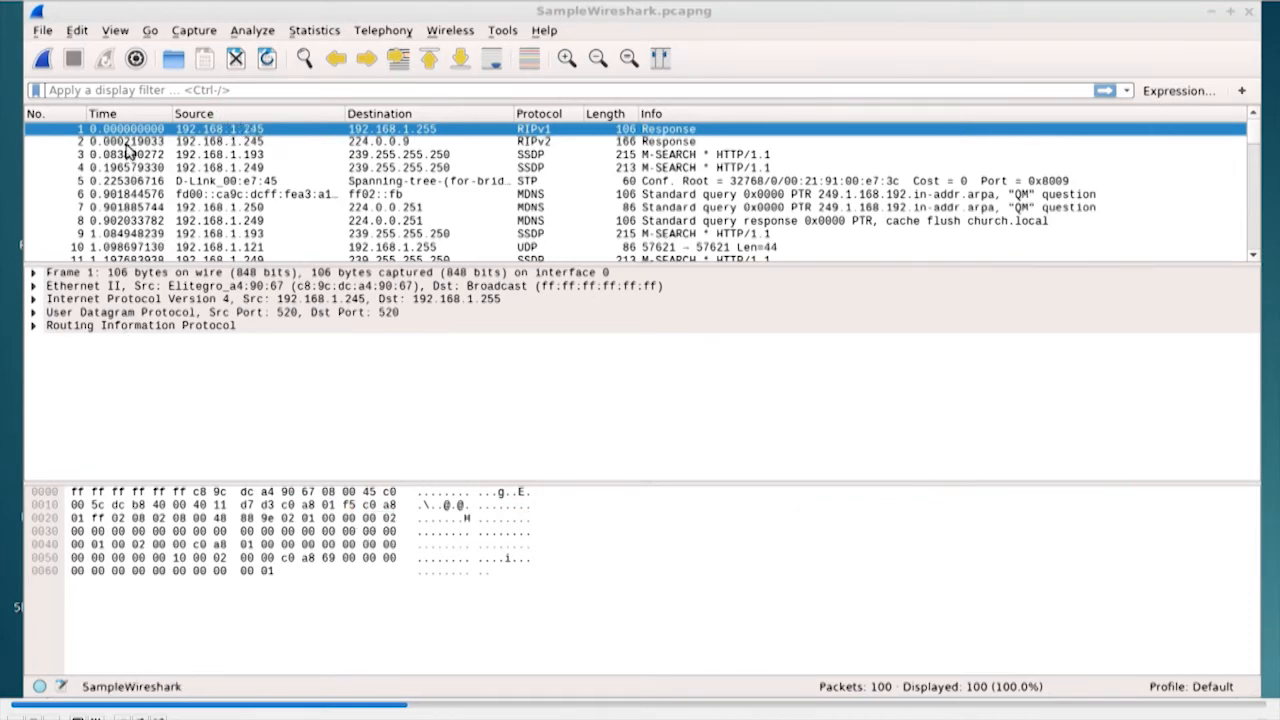
# Step: Expand the Routing Information Protocol details of packet 1, including all three of its IP address entries
pyautogui.click(34, 327)
pyautogui.click(52, 366)
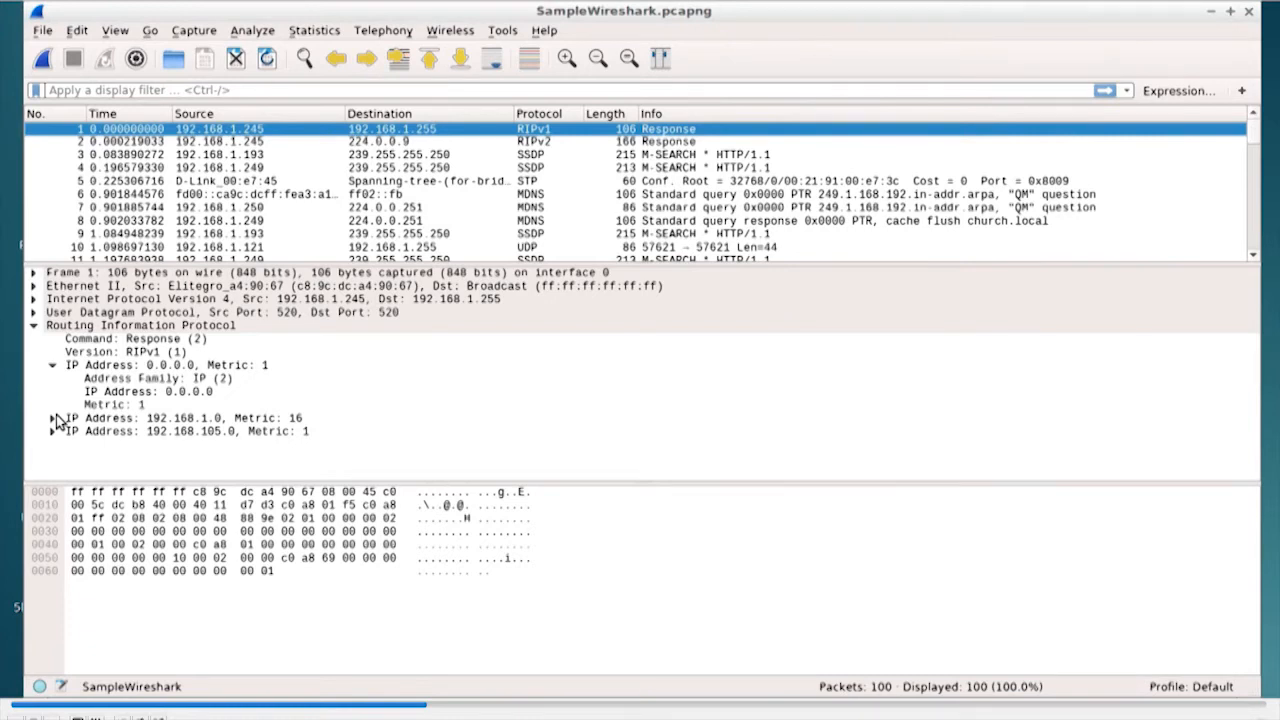
pyautogui.click(54, 418)
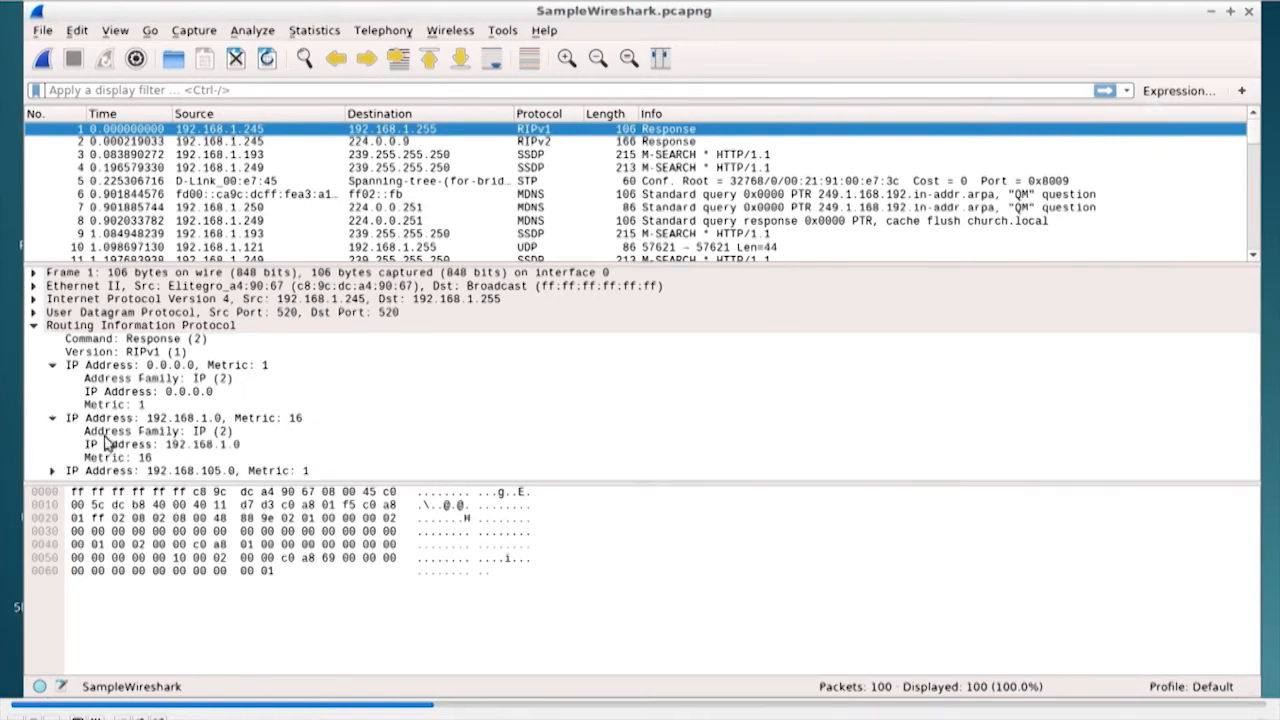
pyautogui.click(52, 470)
pyautogui.scroll(-1, 316, 393)
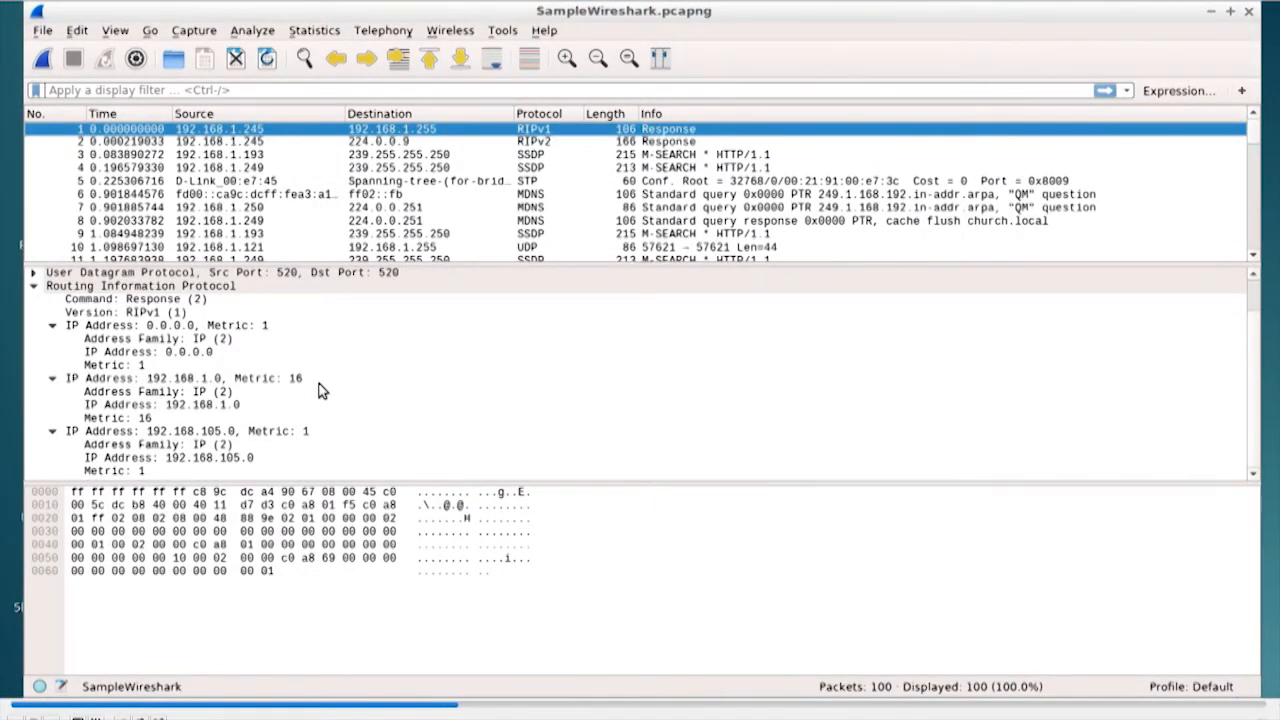
# Step: Select packet 2 and examine its RIPv2 authentication data and all of its IP address route entries
pyautogui.click(363, 145)
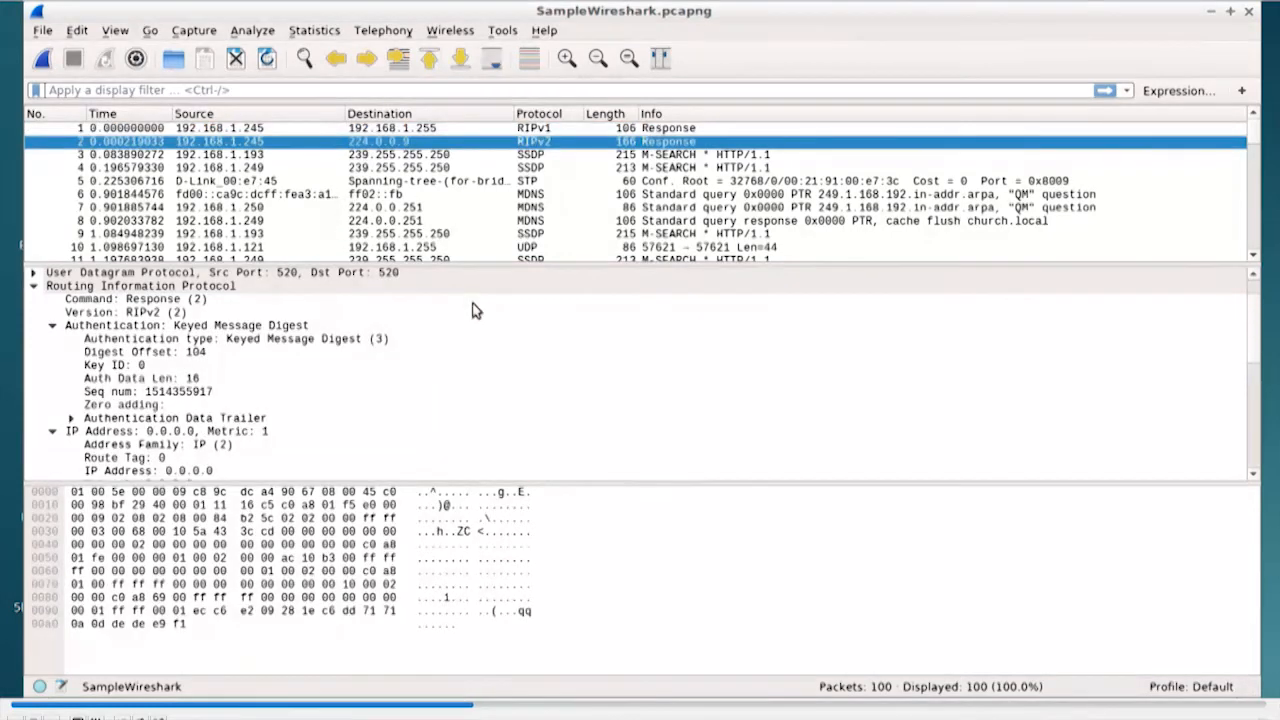
pyautogui.scroll(-4, 475, 311)
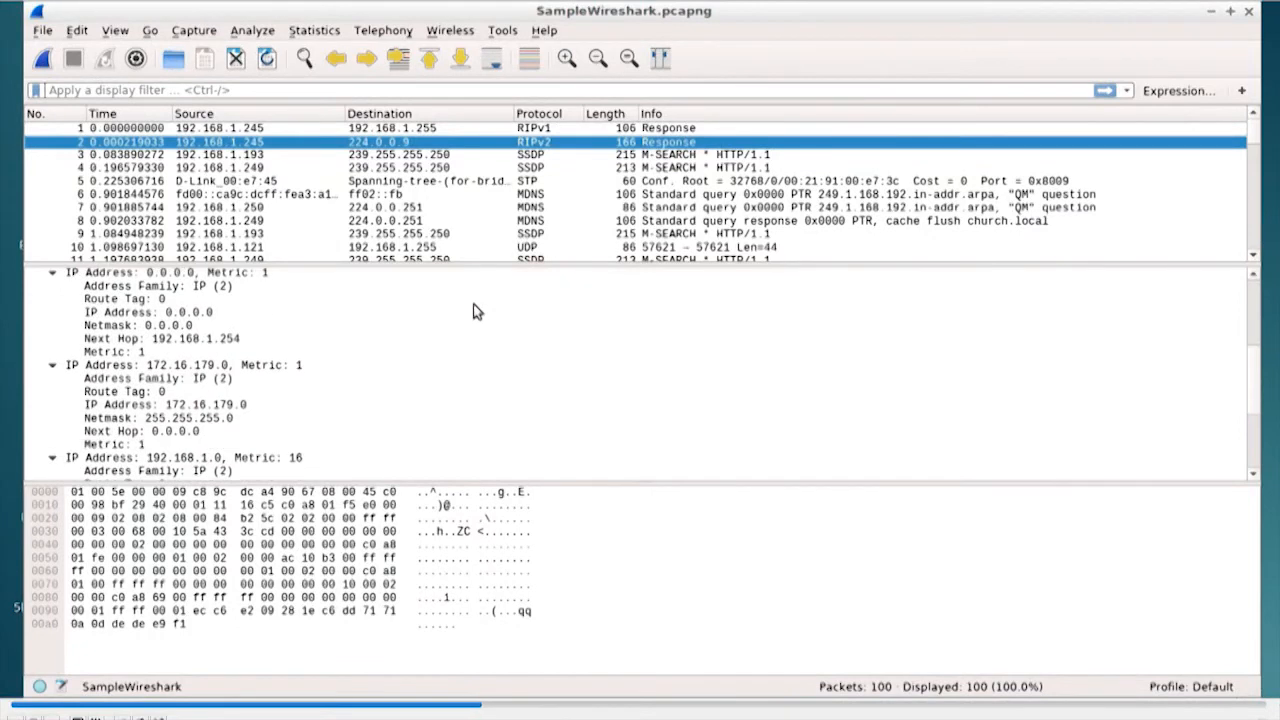
pyautogui.scroll(-4, 475, 311)
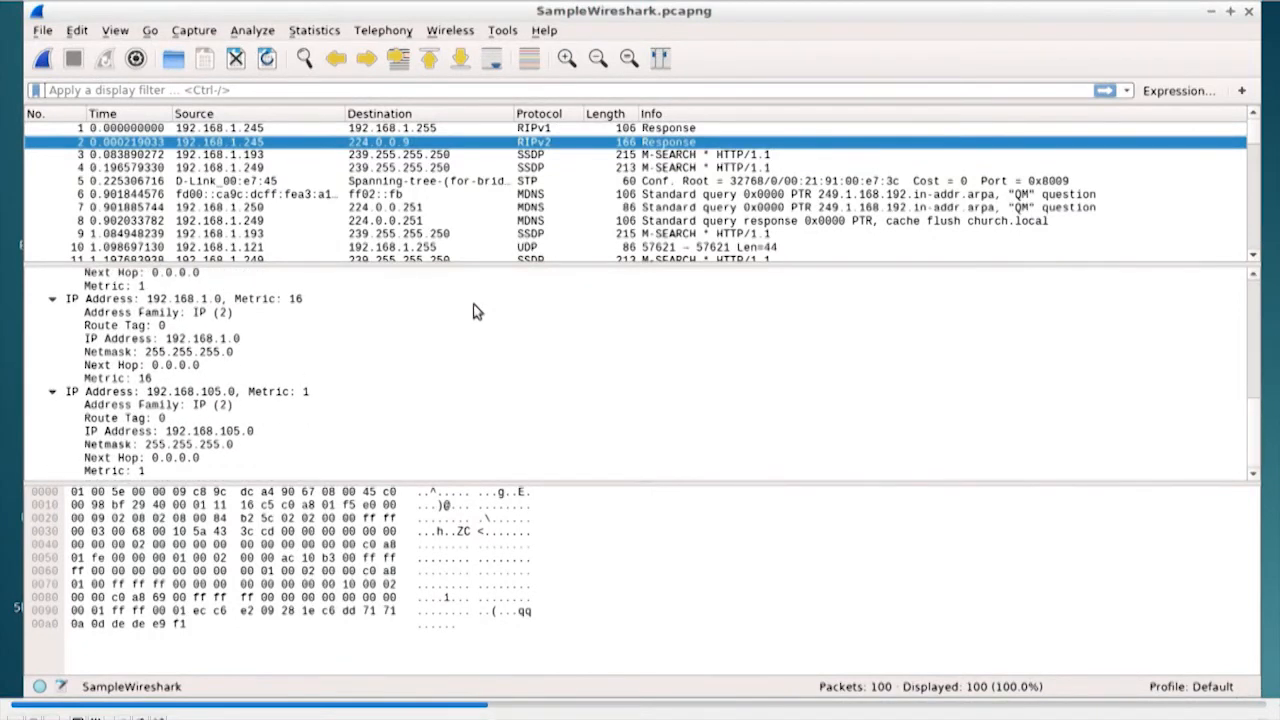
pyautogui.scroll(5, 475, 311)
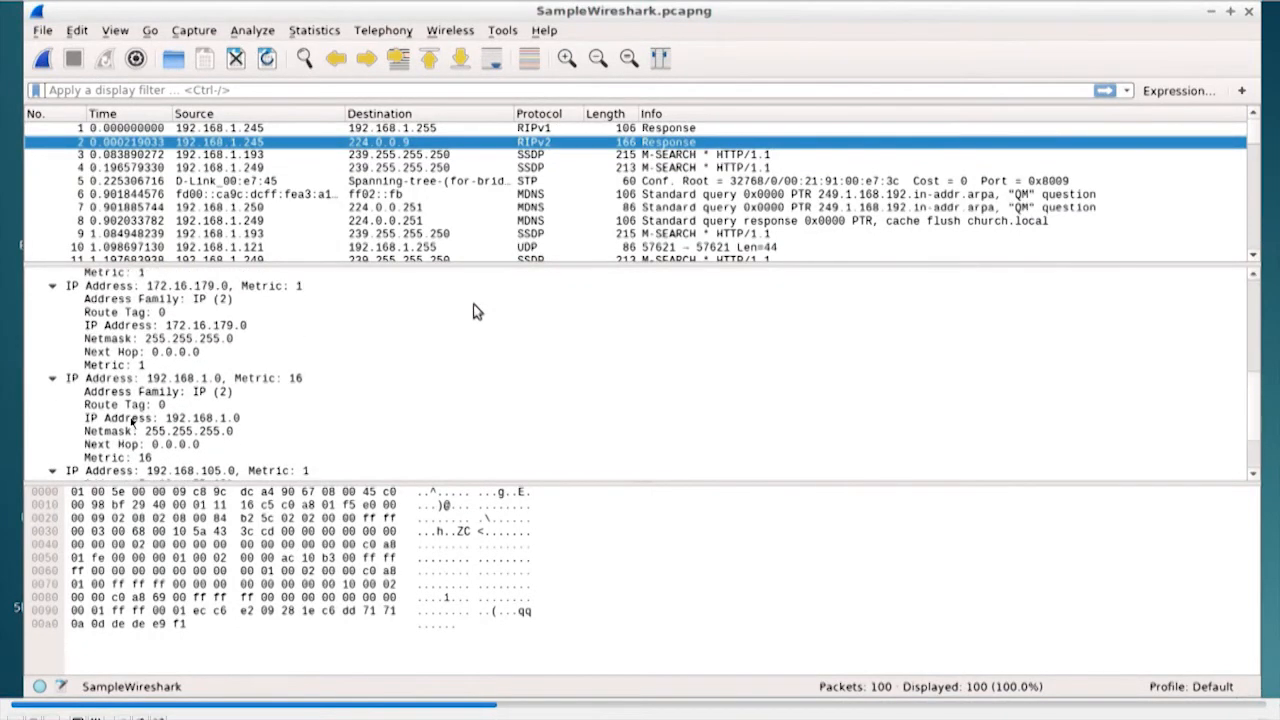
pyautogui.scroll(3, 475, 311)
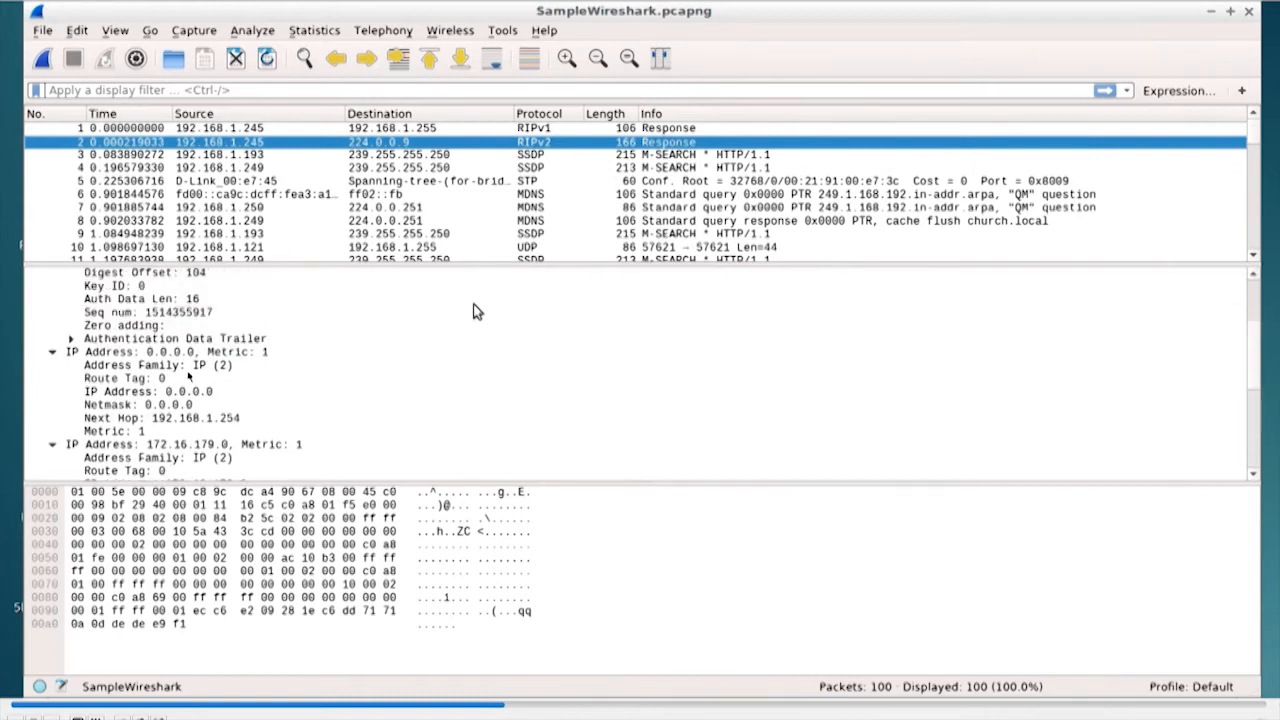
pyautogui.scroll(1, 475, 311)
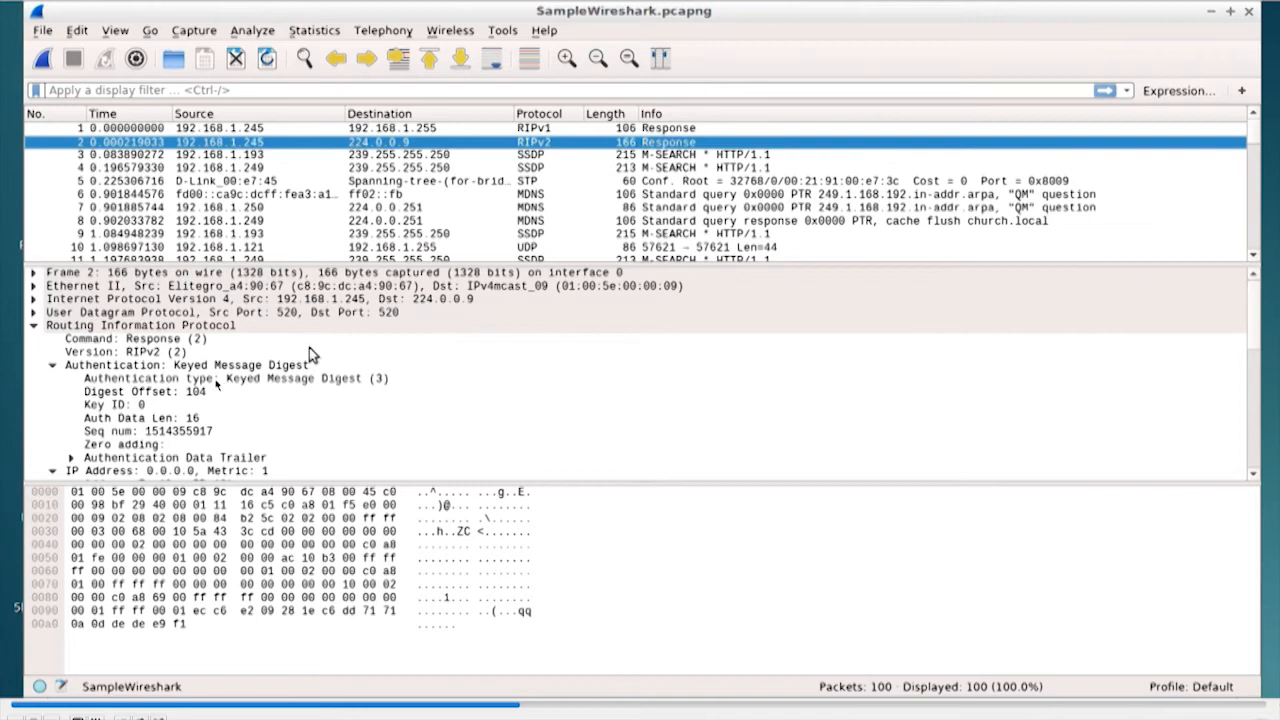
# Step: Show packet 2's User Datagram Protocol details instead of the RIP ones and inspect the ports, length, checksum and checksum status fields
pyautogui.click(33, 325)
pyautogui.click(33, 312)
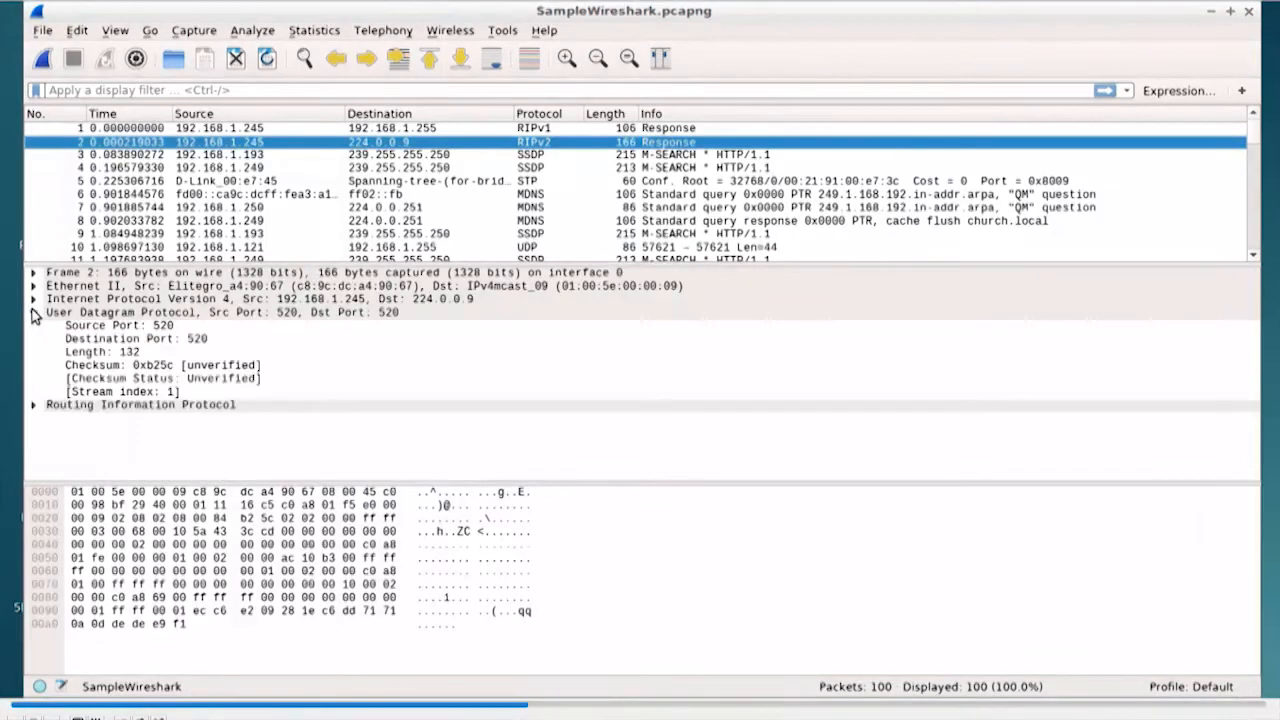
pyautogui.click(160, 327)
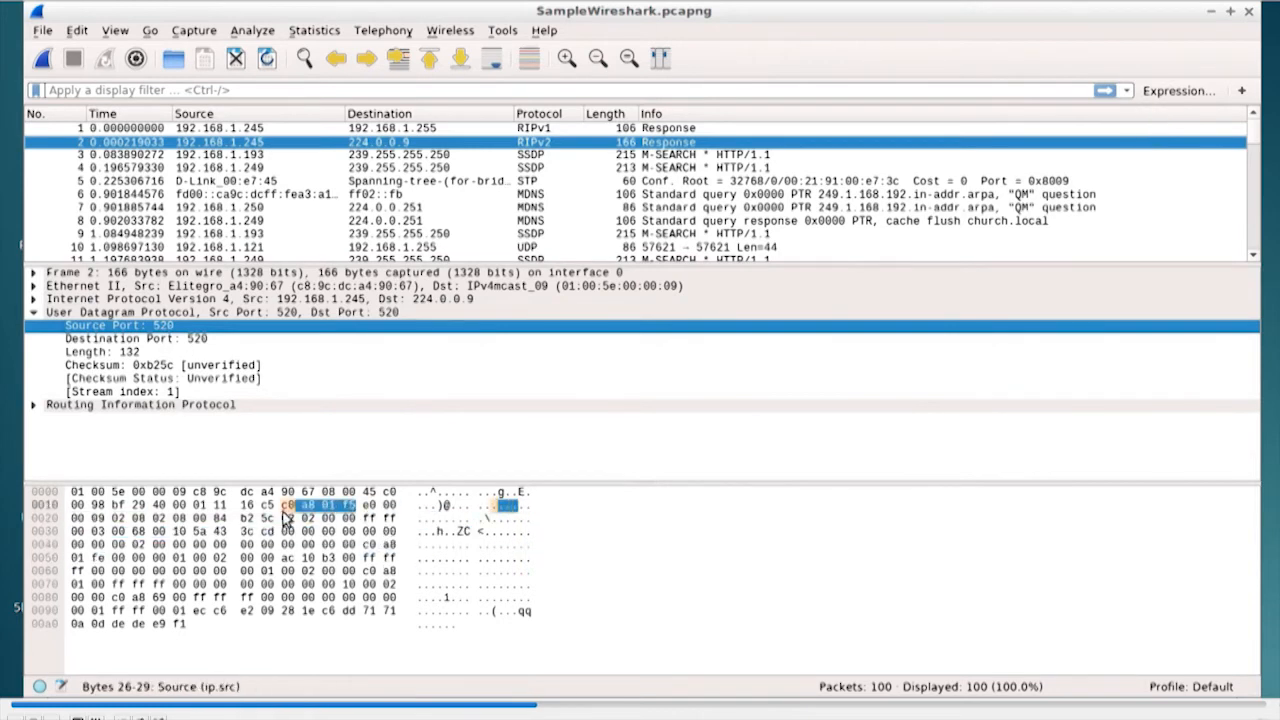
pyautogui.click(205, 341)
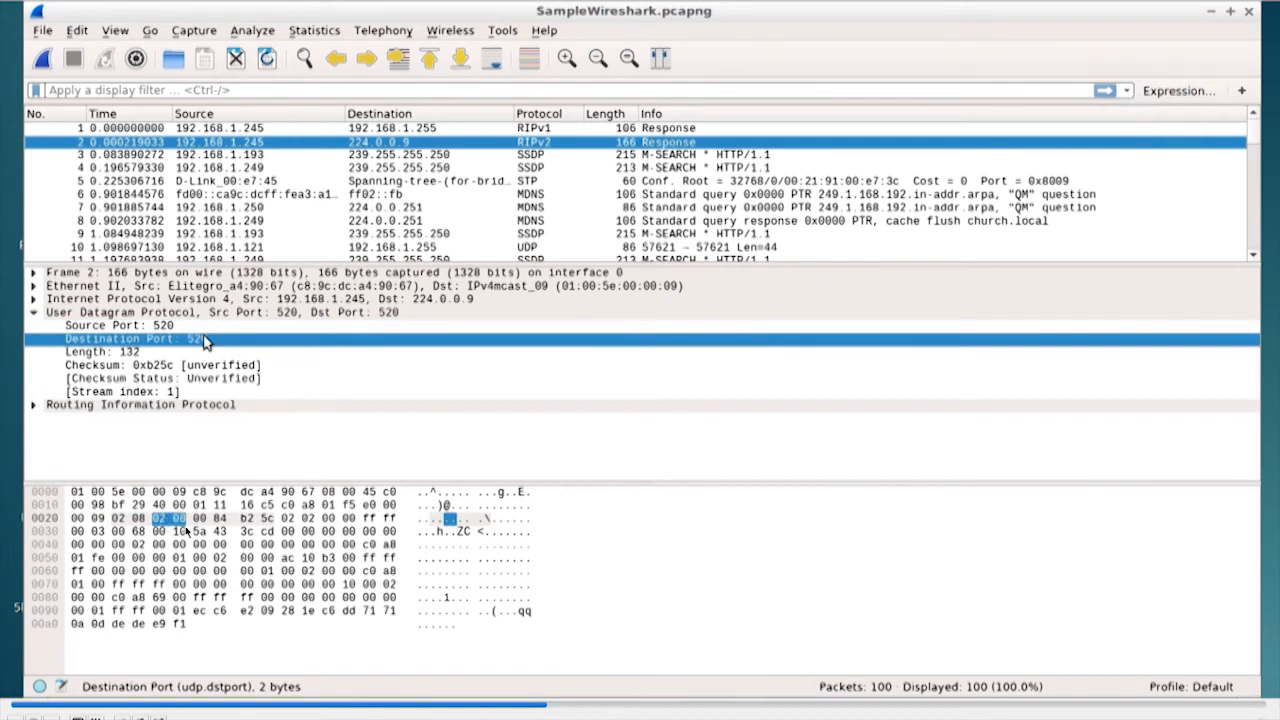
pyautogui.click(142, 354)
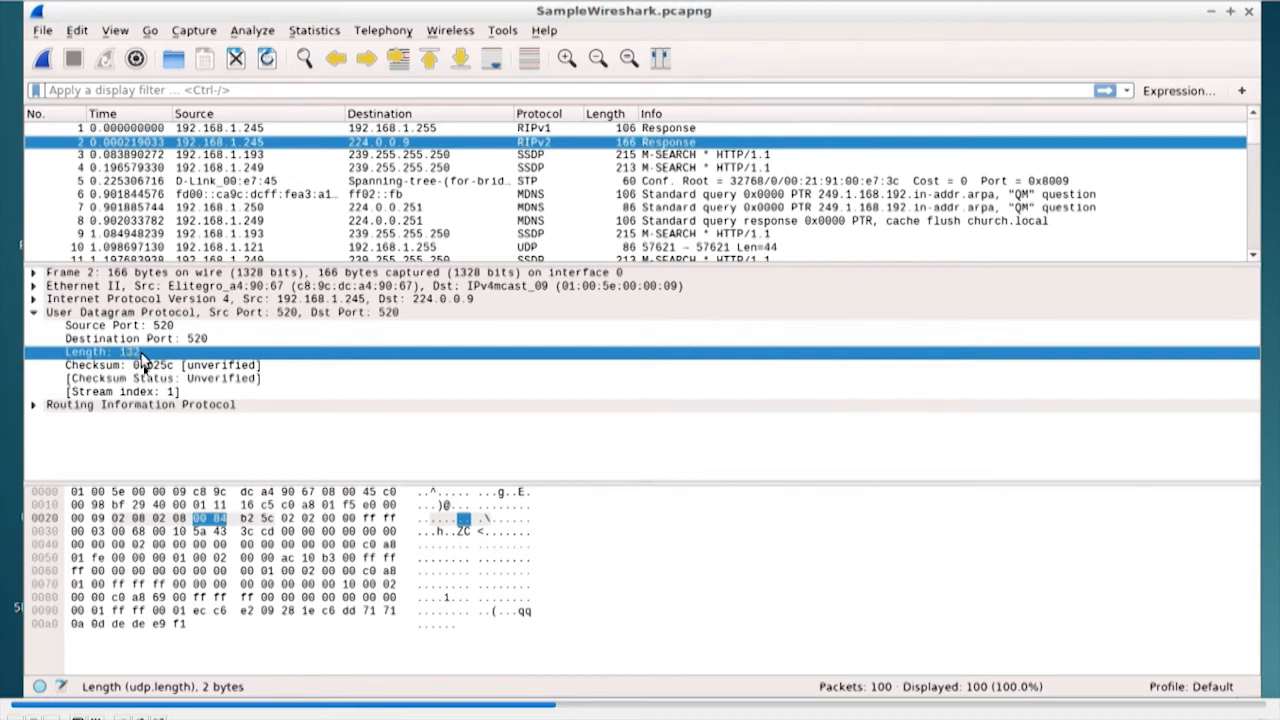
pyautogui.click(140, 366)
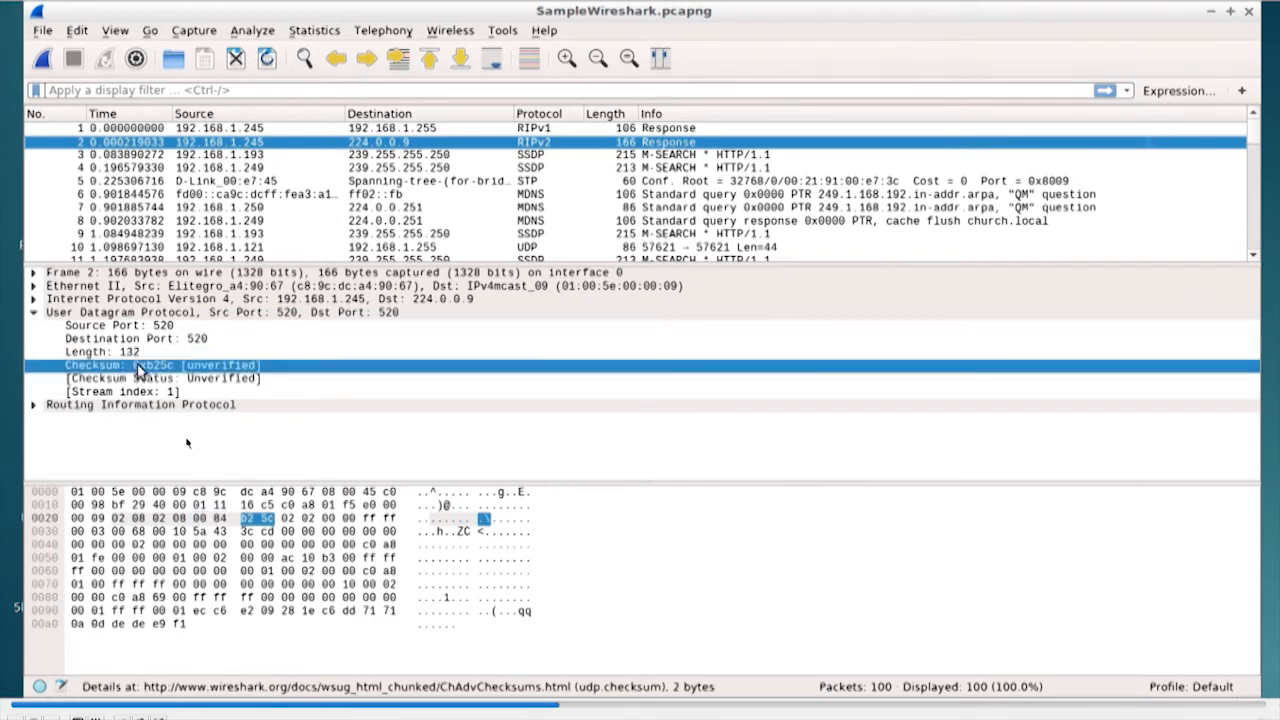
pyautogui.click(127, 380)
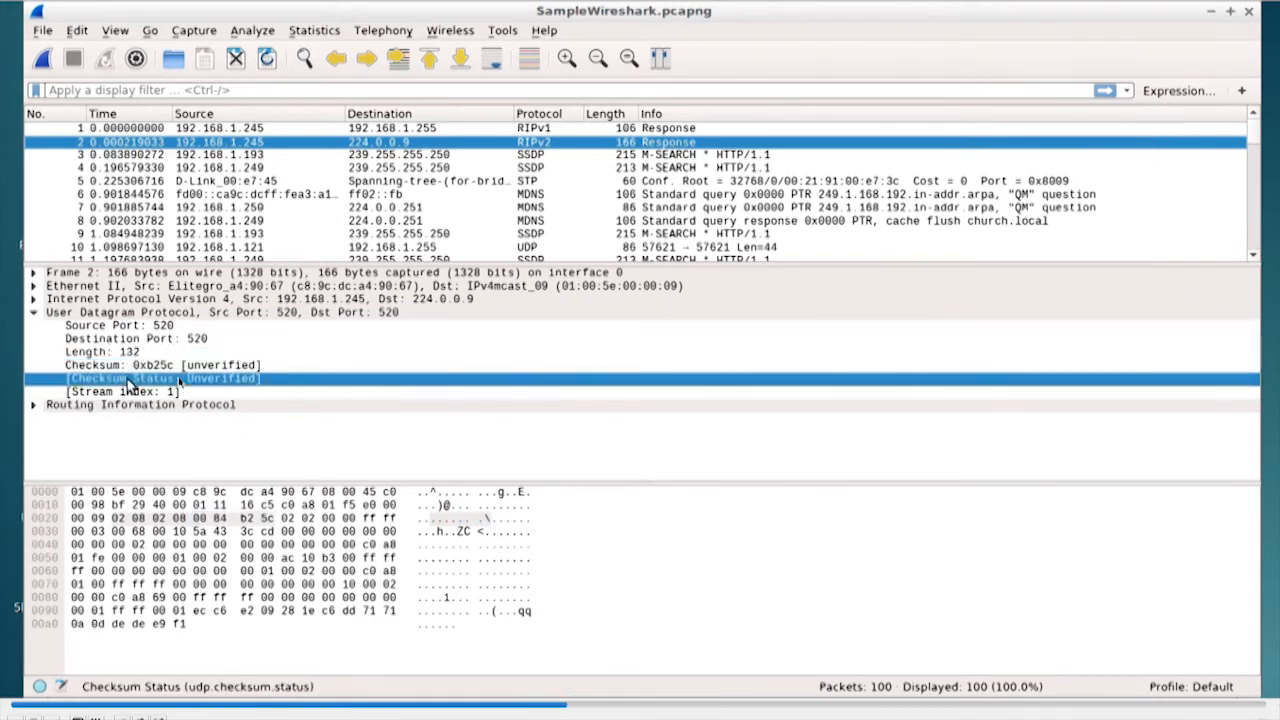
# Step: Collapse the User Datagram Protocol details, expand the Internet Protocol Version 4 header and select its Version field
pyautogui.click(33, 313)
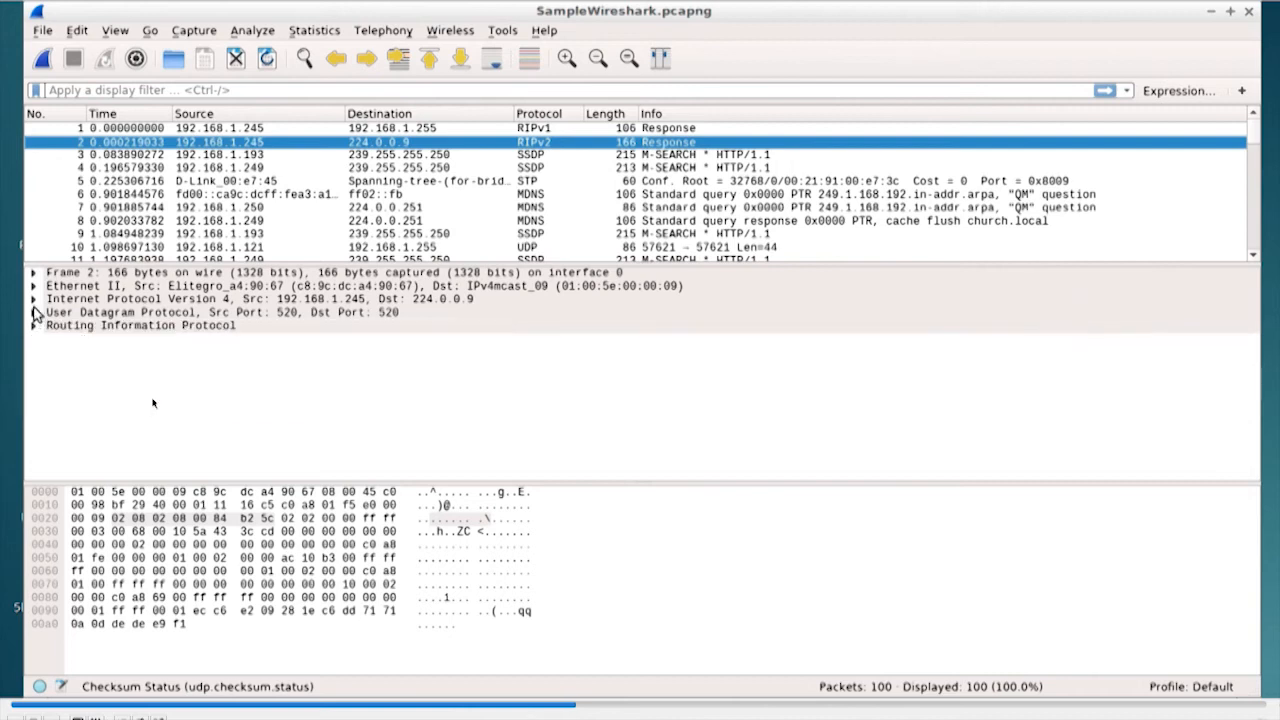
pyautogui.click(33, 299)
pyautogui.click(180, 314)
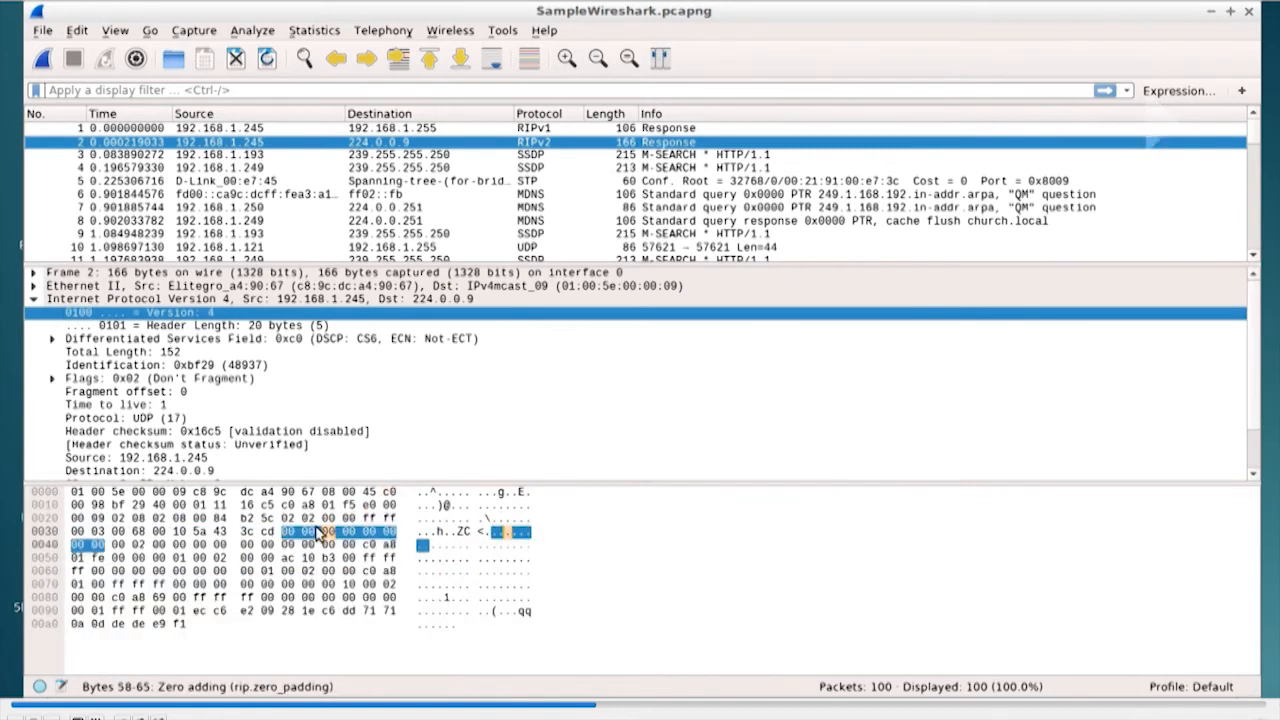
# Step: Match raw bytes of packet 2 to decoded fields by selecting the RIP sequence number, IP header checksum, source hardware address and time-to-live bytes
pyautogui.click(262, 536)
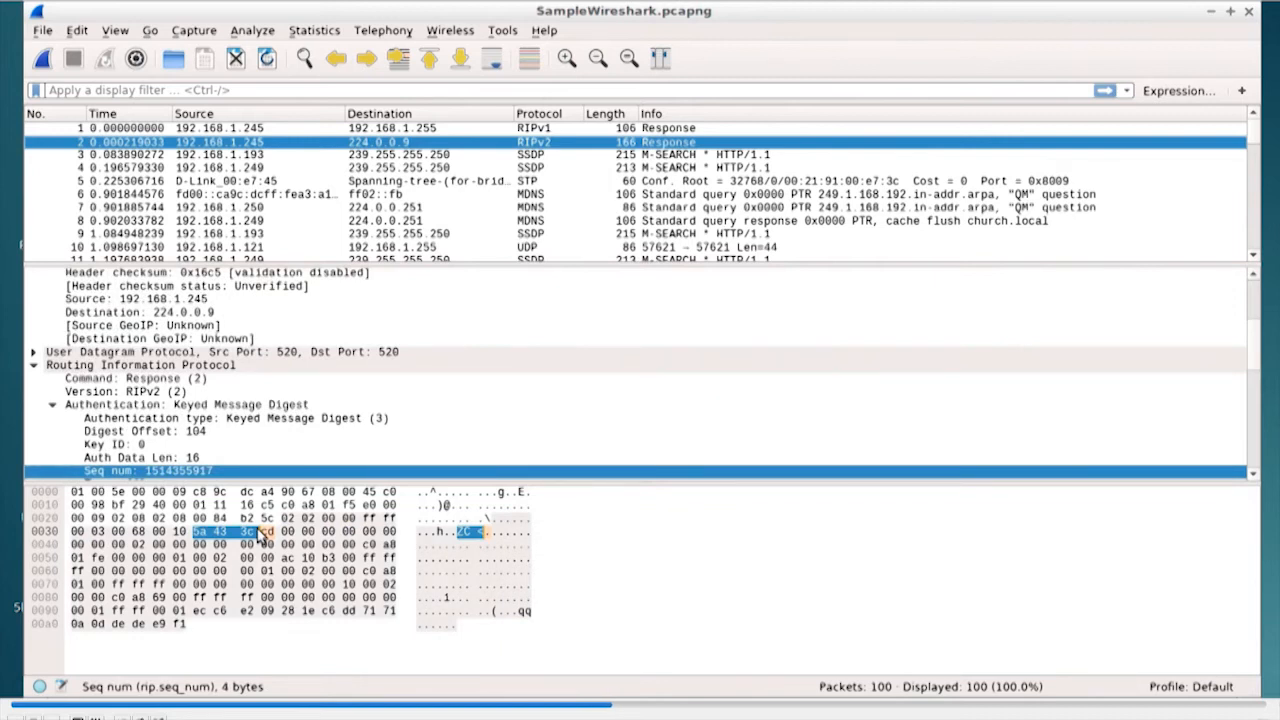
pyautogui.click(266, 512)
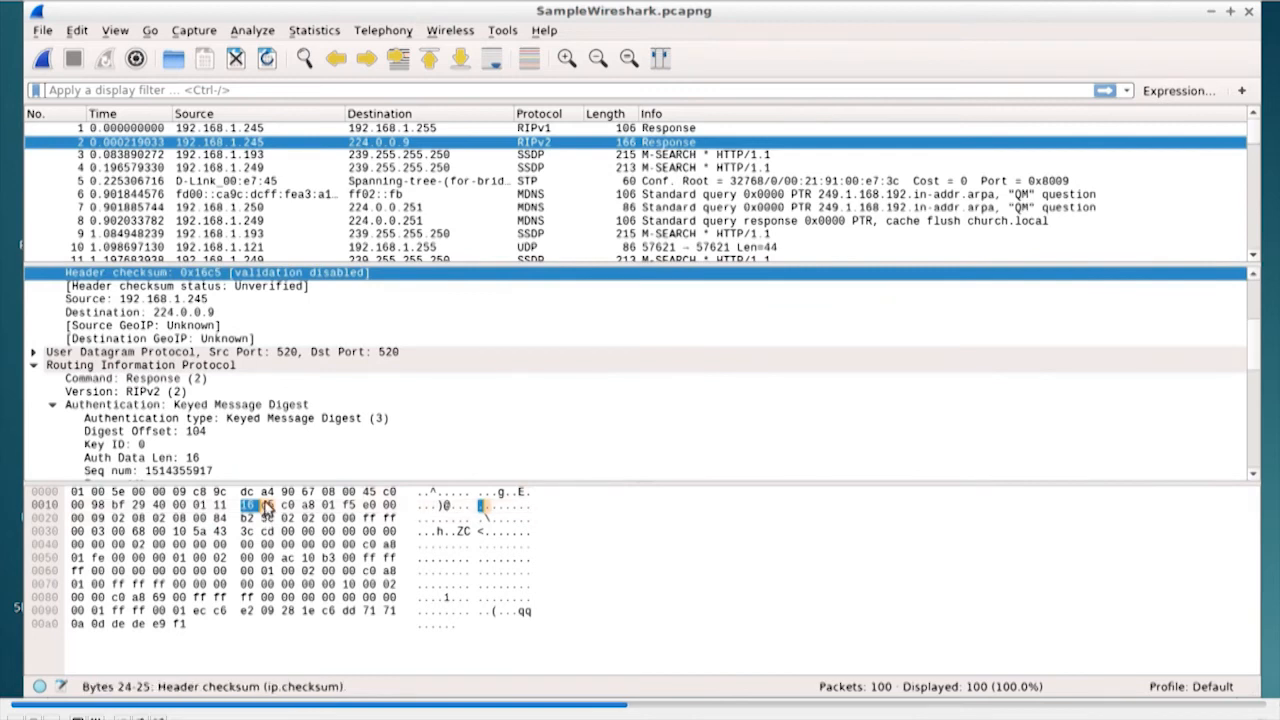
pyautogui.click(266, 493)
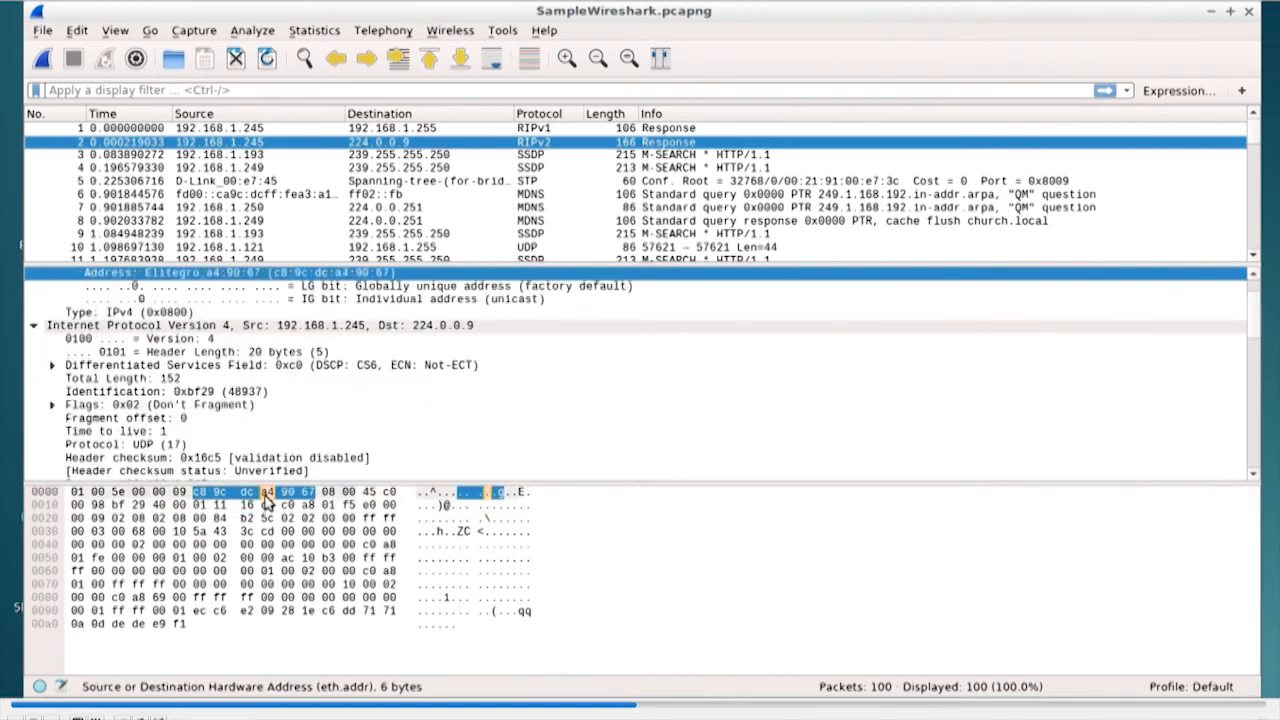
pyautogui.click(199, 506)
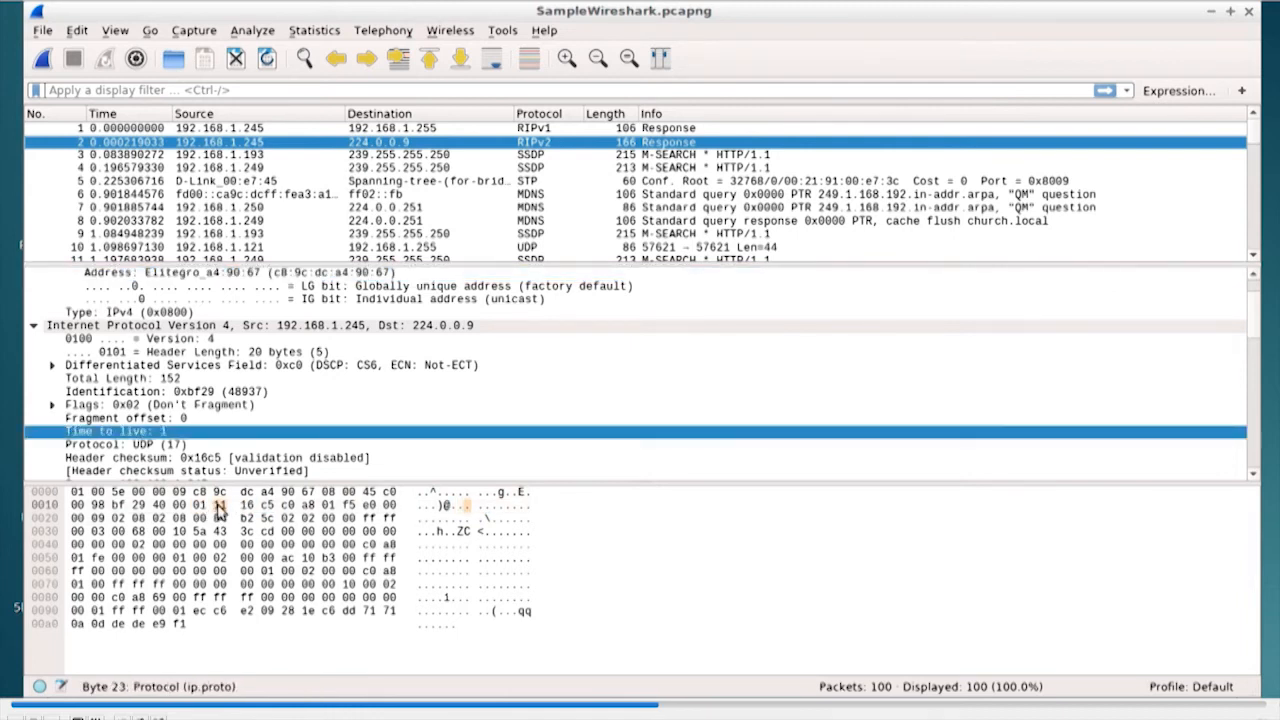
# Step: Match packet 2's protocol and header checksum bytes to their decoded IPv4 fields, and select packet 3
pyautogui.click(219, 506)
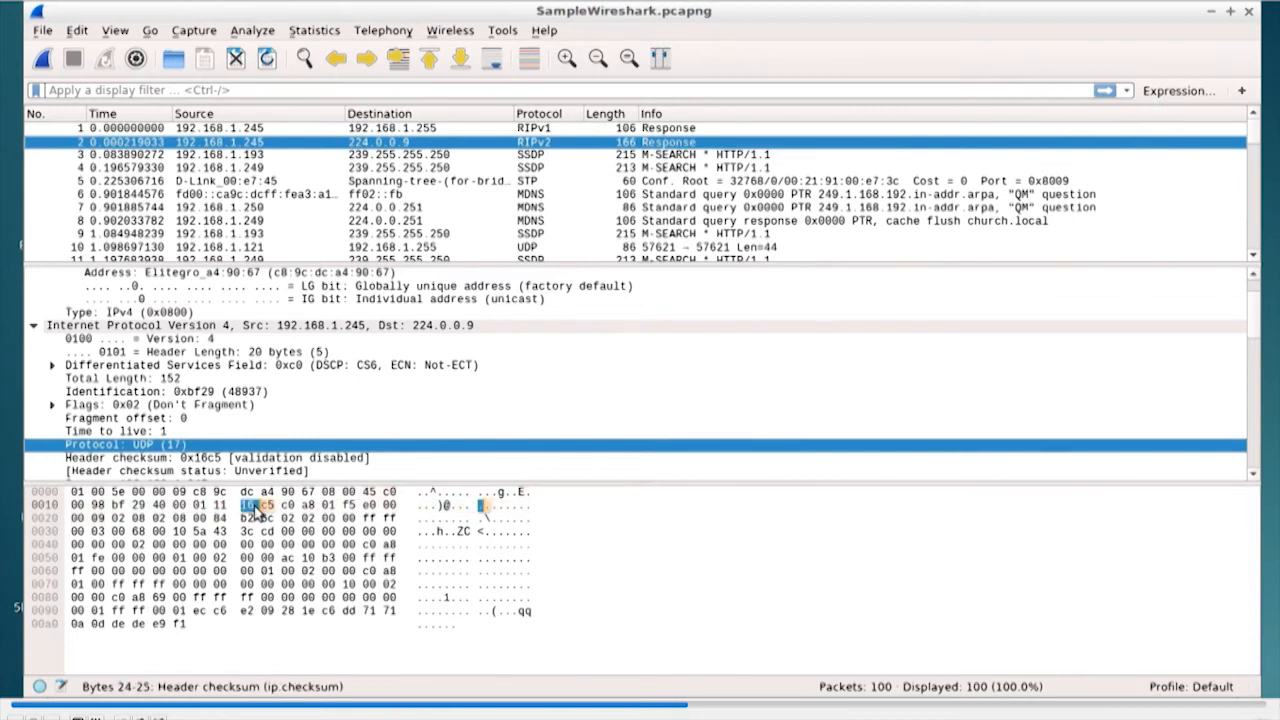
pyautogui.click(255, 507)
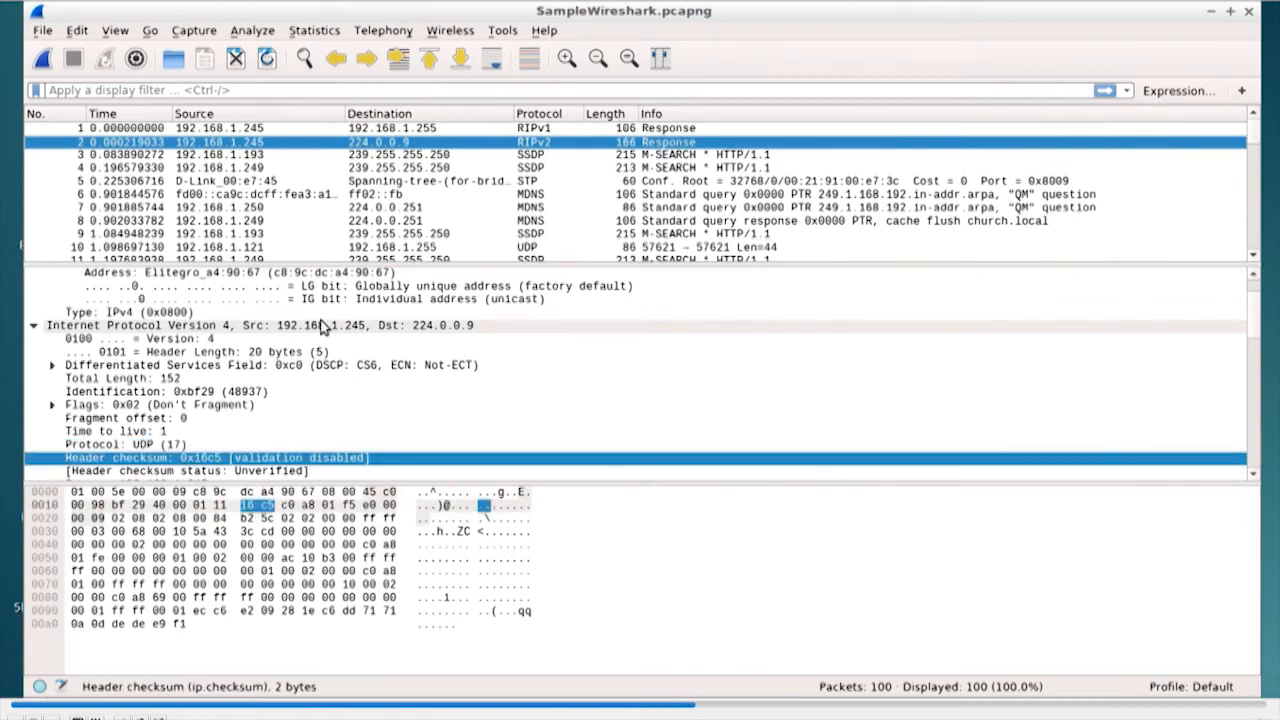
pyautogui.click(397, 156)
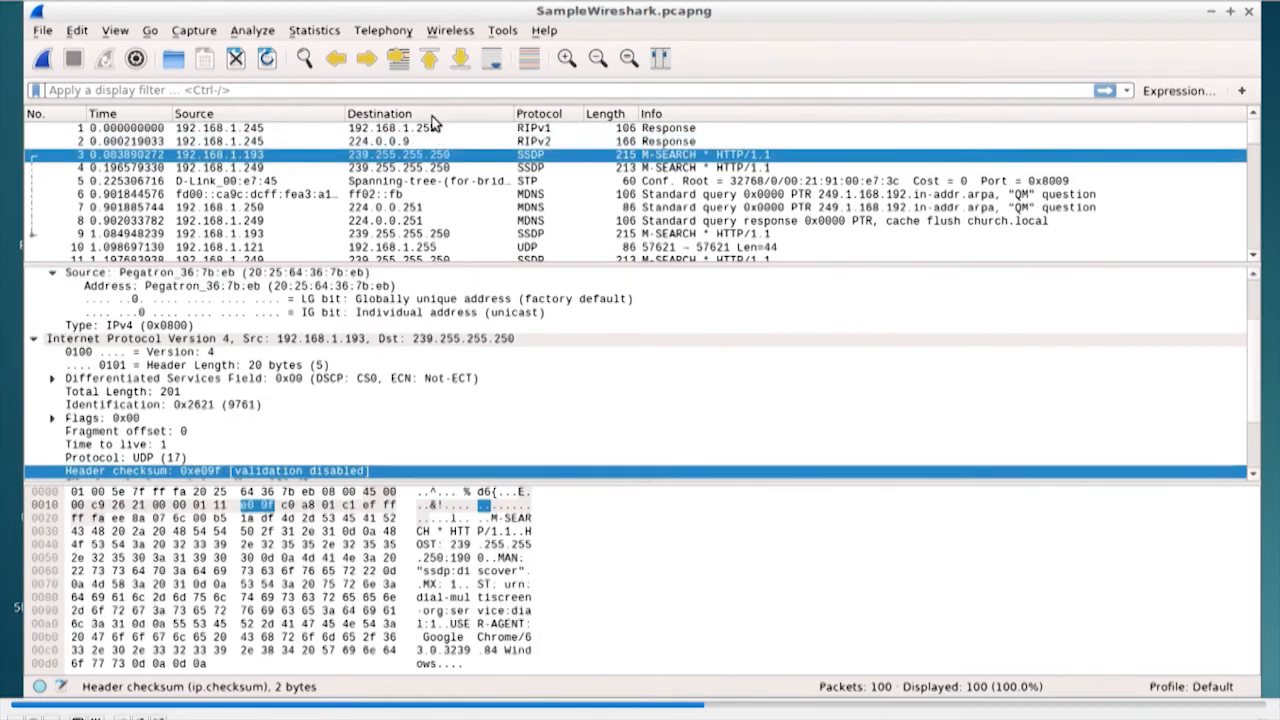
# Step: Sort the captured packets by source address and look through the sorted list
pyautogui.click(294, 116)
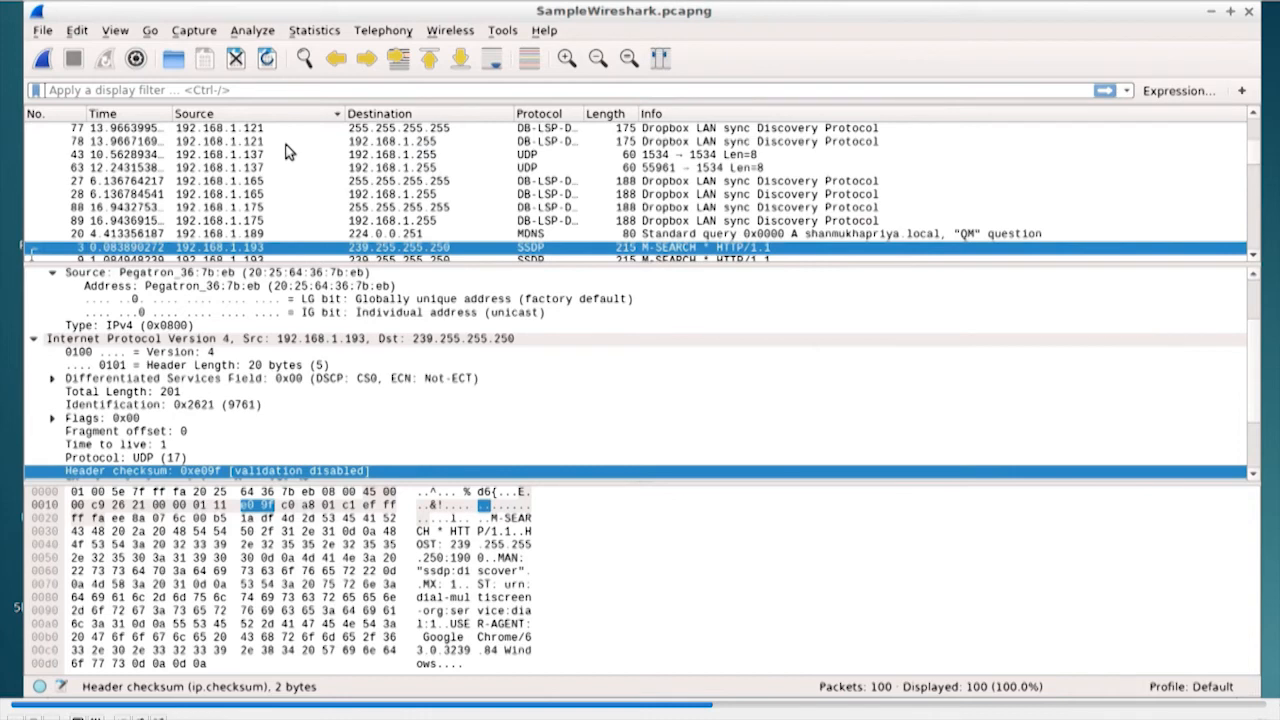
pyautogui.scroll(-10, 288, 152)
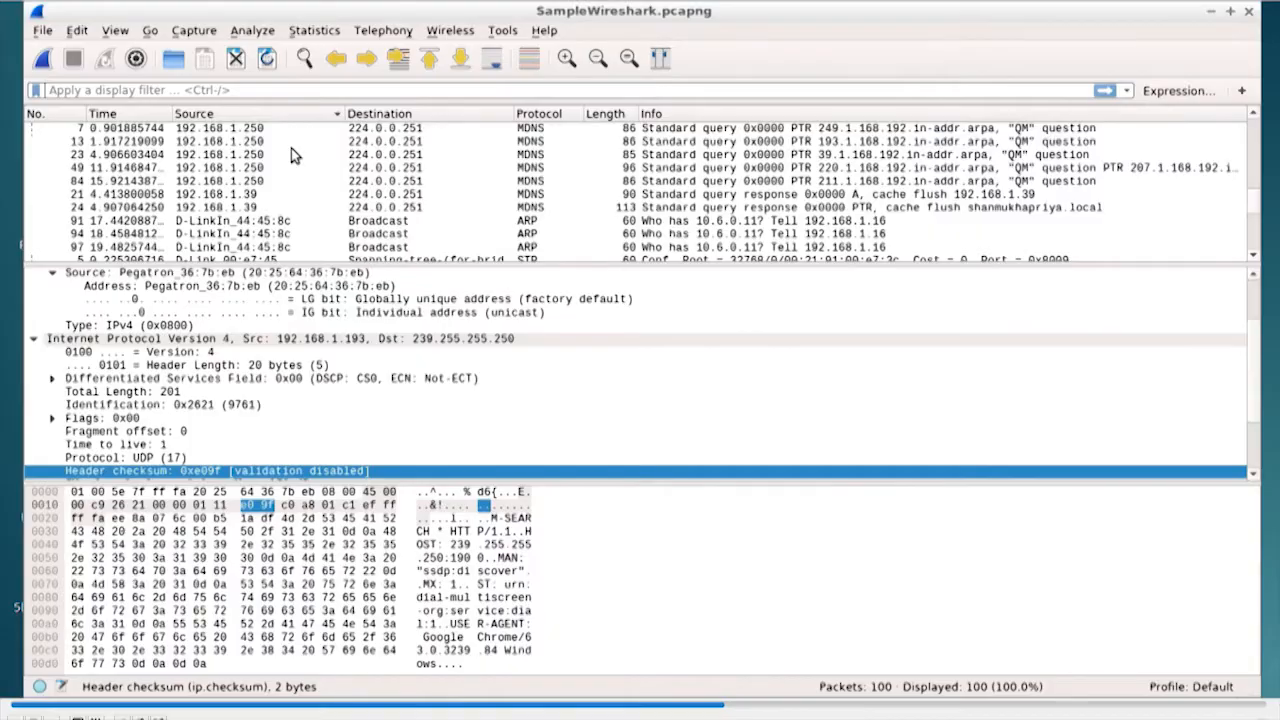
pyautogui.scroll(3, 291, 148)
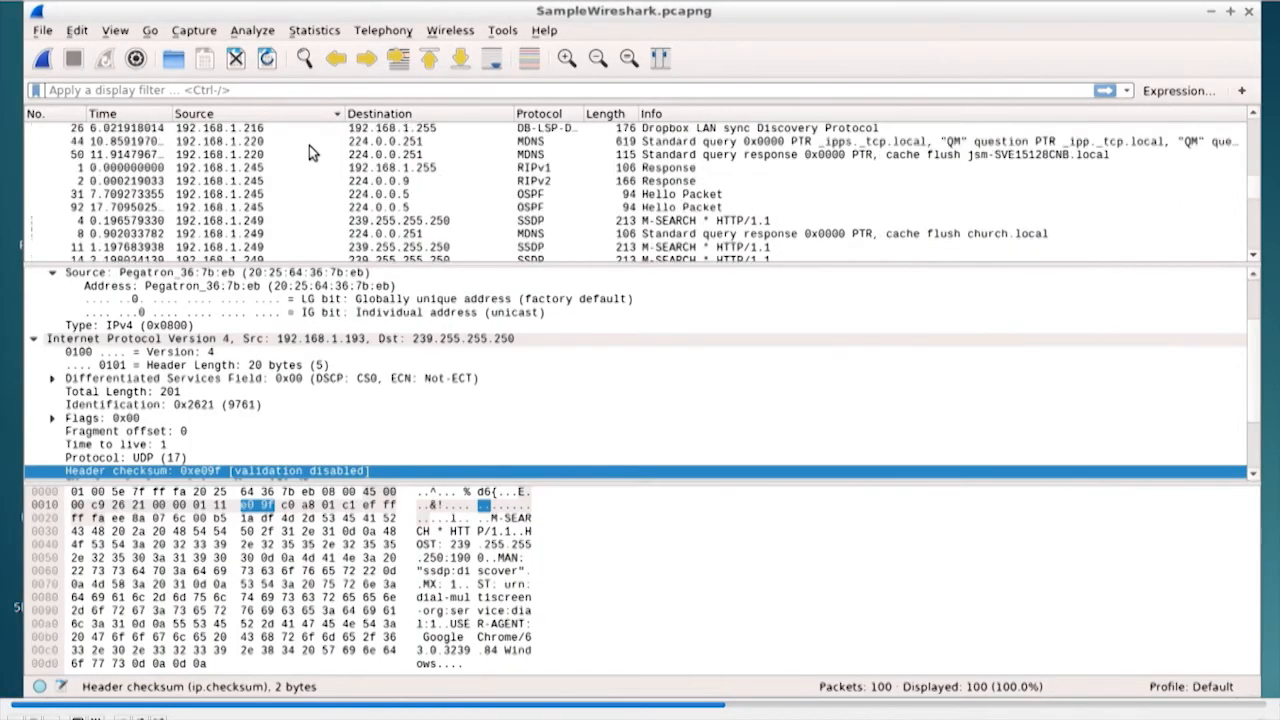
# Step: Sort the packet list by destination and by protocol, and look through the packets grouped by protocol
pyautogui.click(383, 115)
pyautogui.click(550, 117)
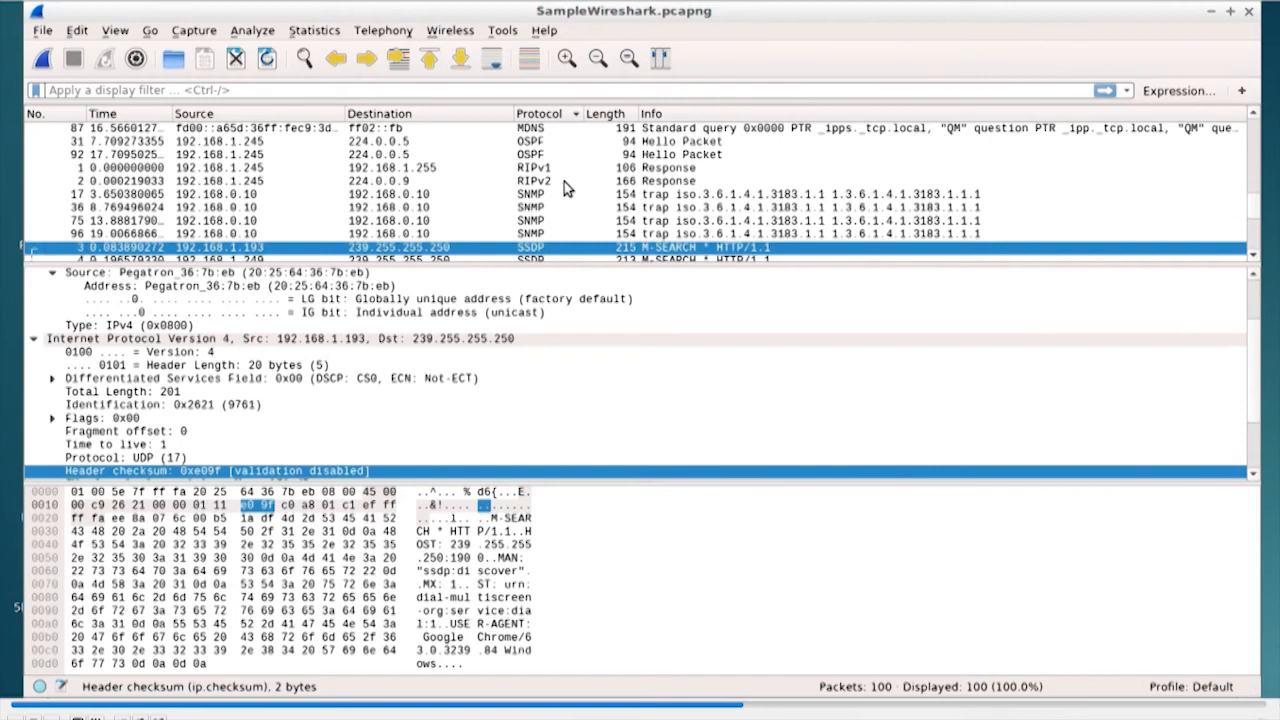
pyautogui.scroll(-8, 565, 185)
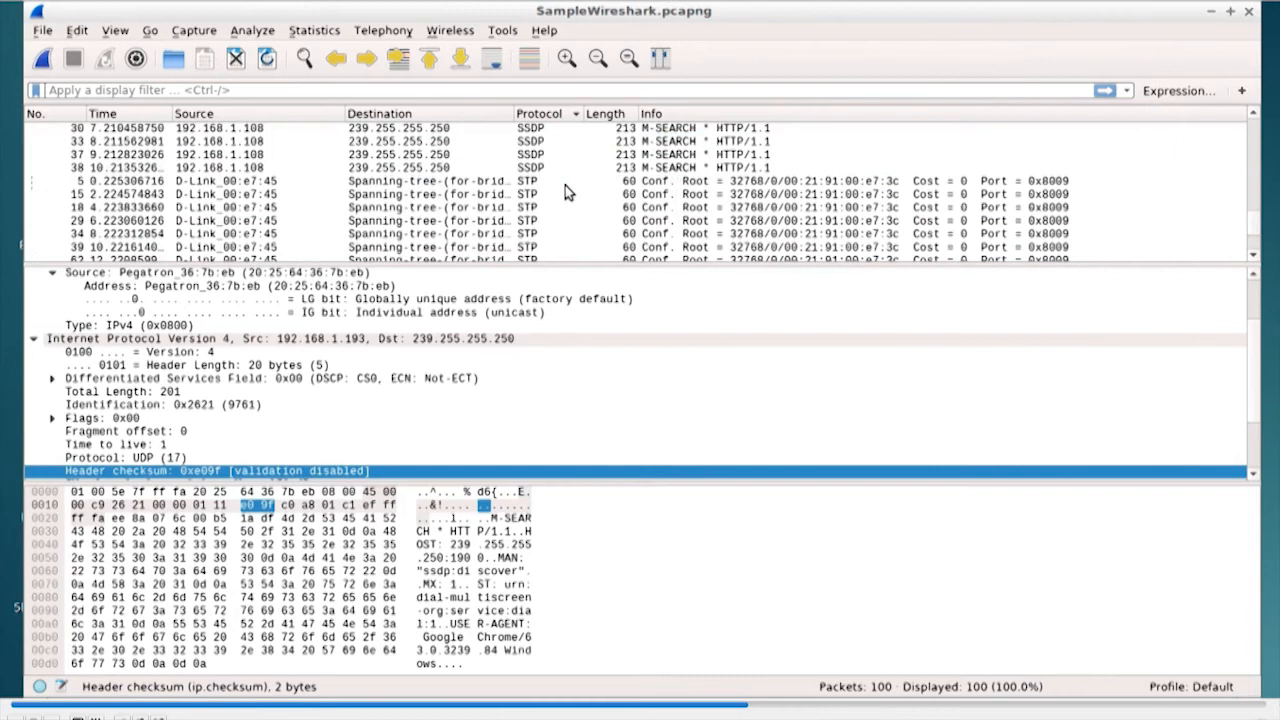
pyautogui.scroll(-1, 565, 190)
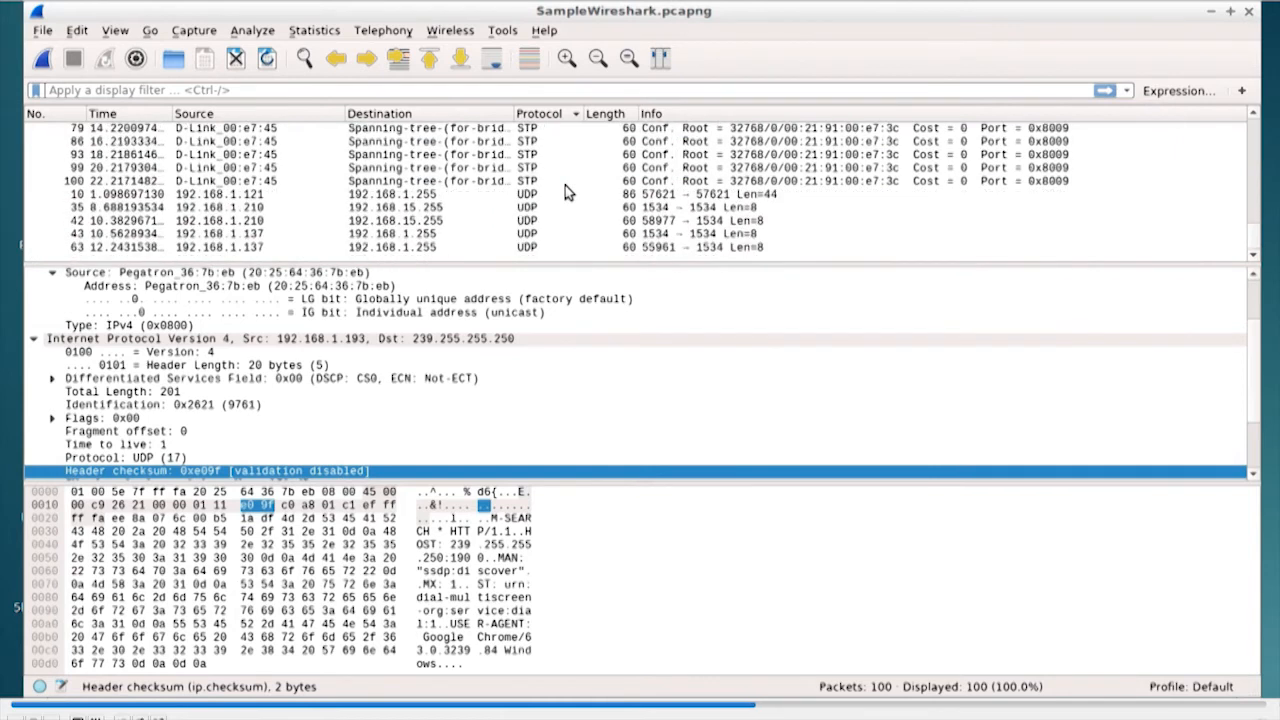
pyautogui.scroll(10, 565, 185)
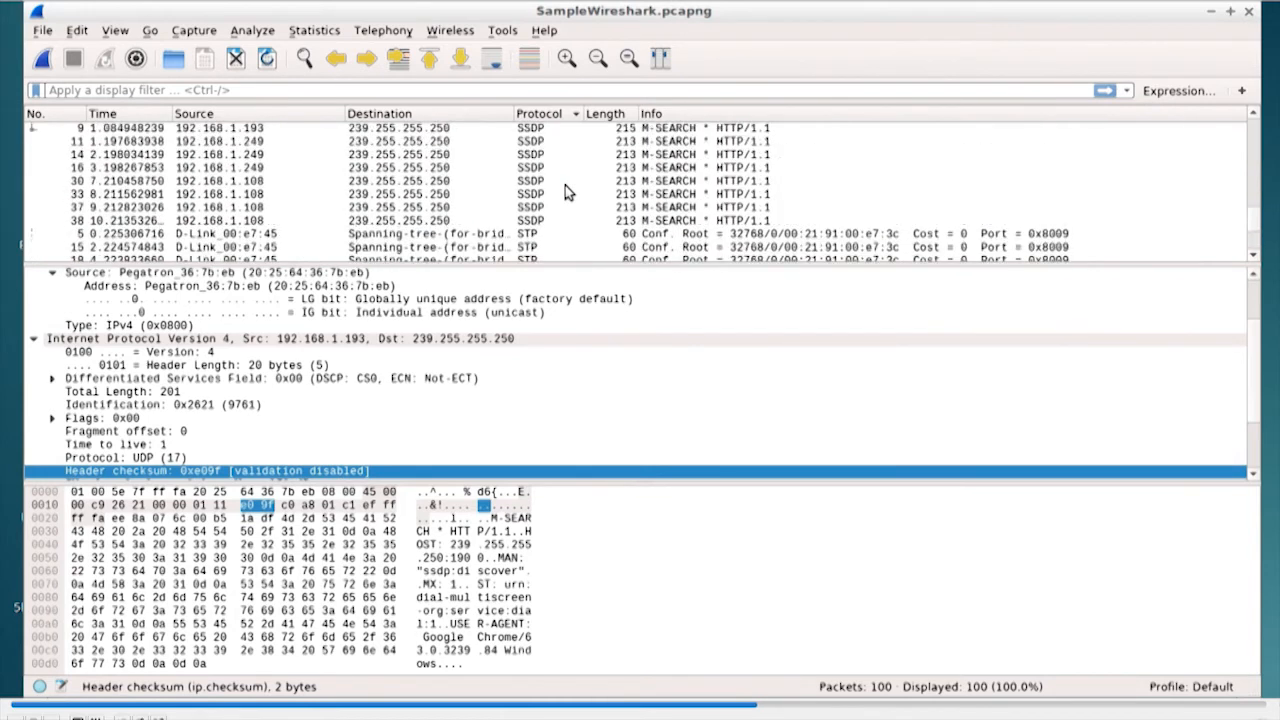
# Step: Sort the packet list by length and by info, and return it to ascending time order
pyautogui.click(594, 116)
pyautogui.click(678, 118)
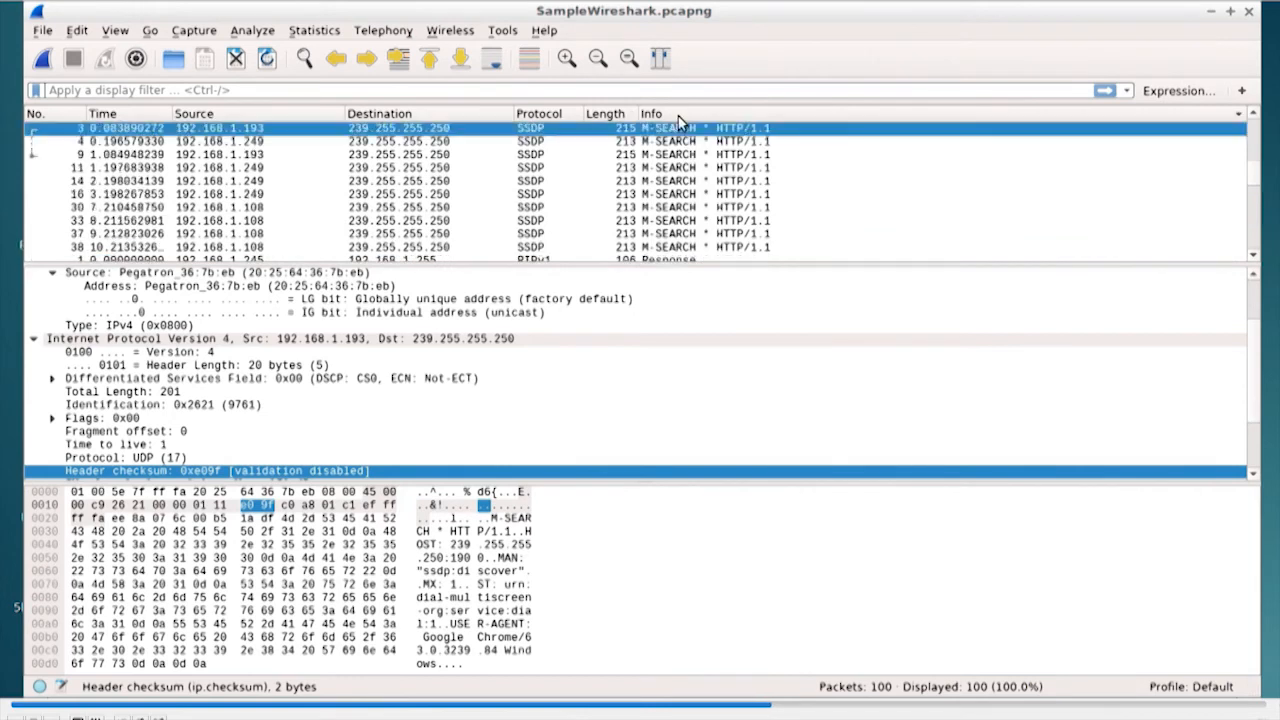
pyautogui.click(133, 116)
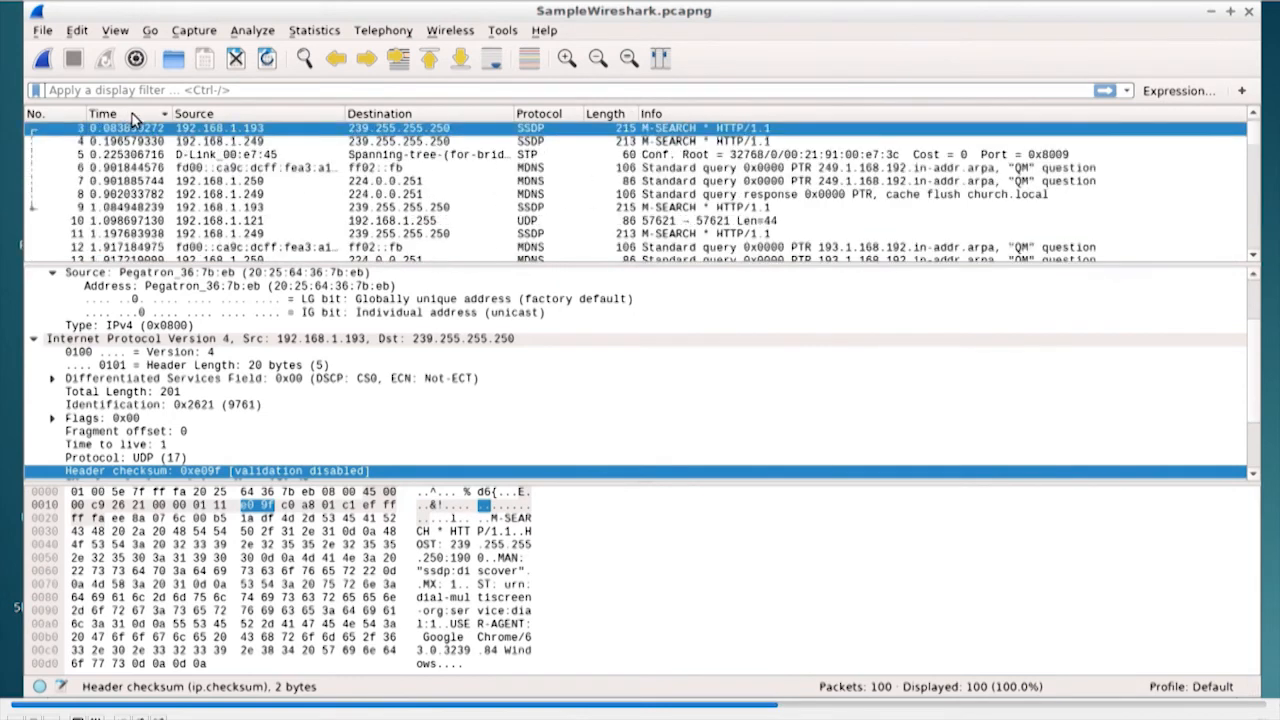
pyautogui.scroll(1, 276, 207)
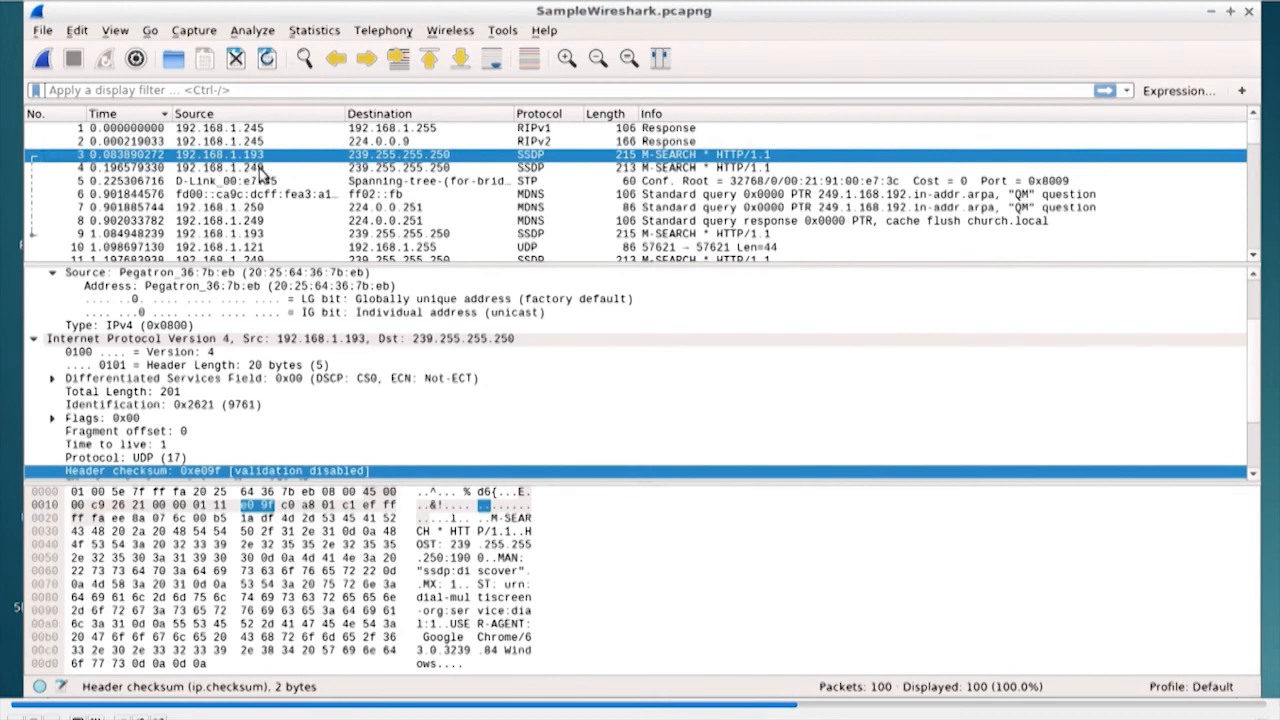
# Step: Review the time display format options, and turn packet list colorization on and back off
pyautogui.click(115, 31)
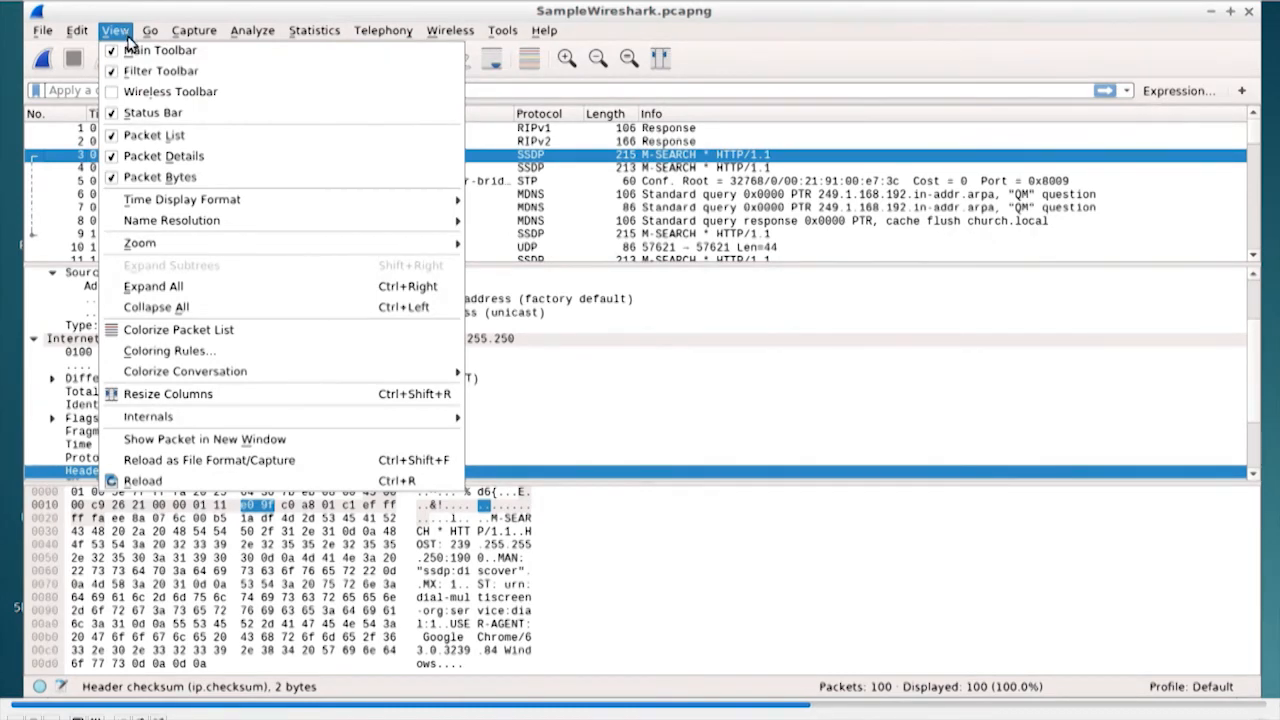
pyautogui.moveTo(147, 203)
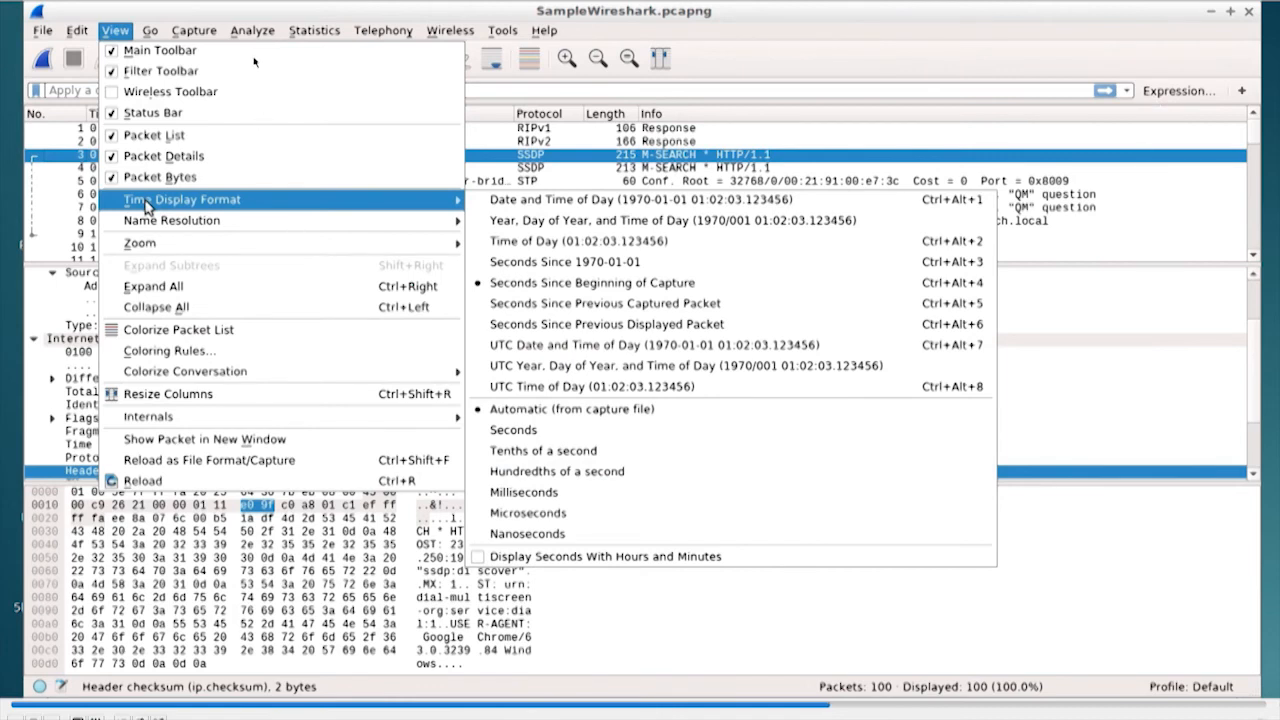
pyautogui.click(157, 331)
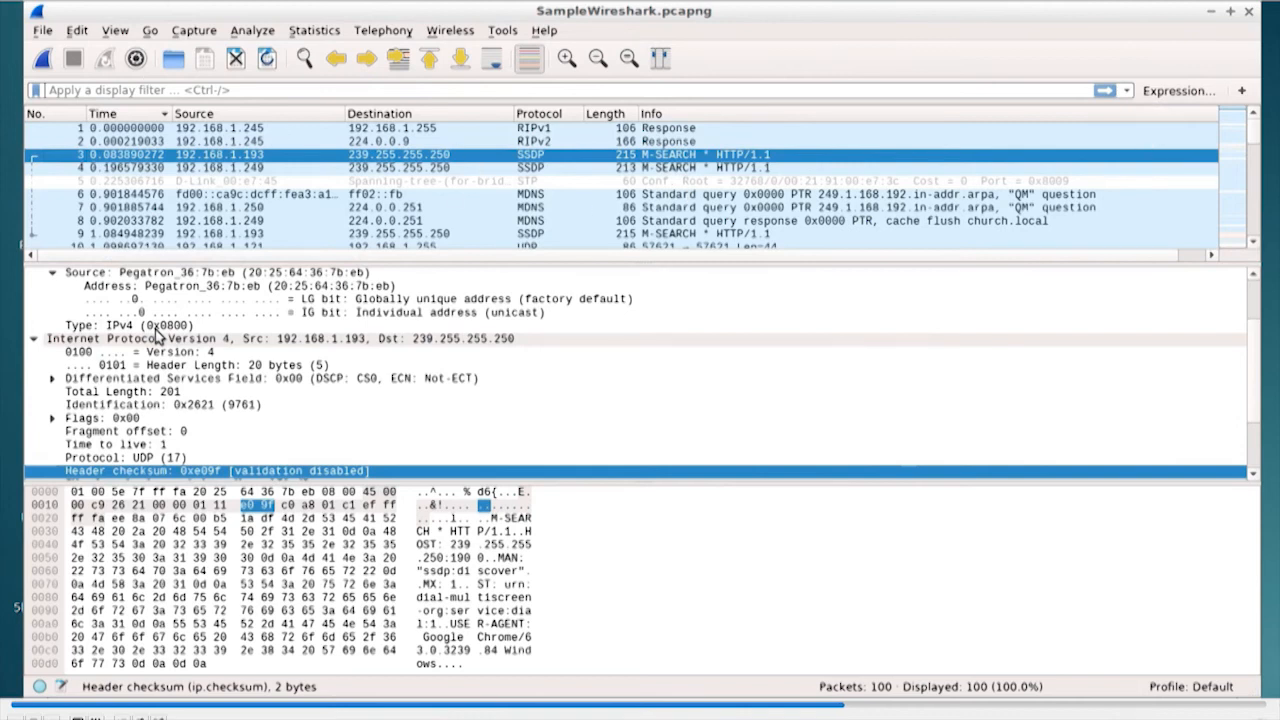
pyautogui.click(122, 31)
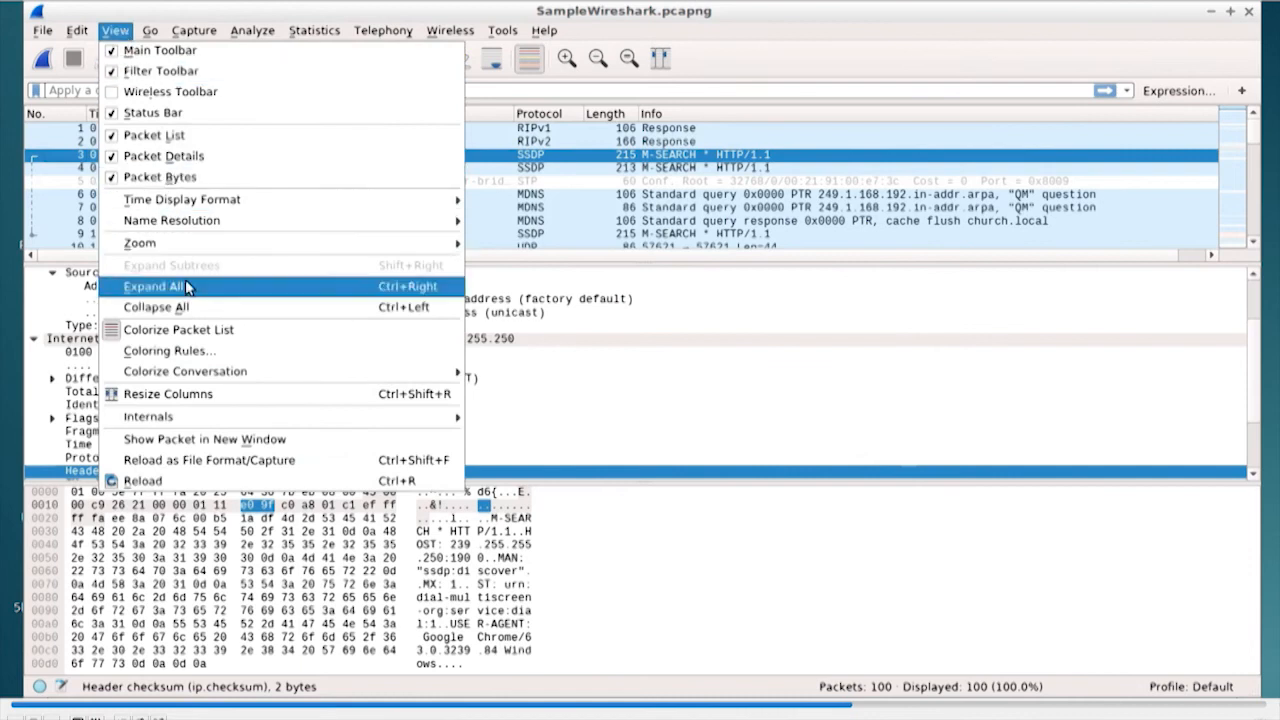
pyautogui.click(185, 335)
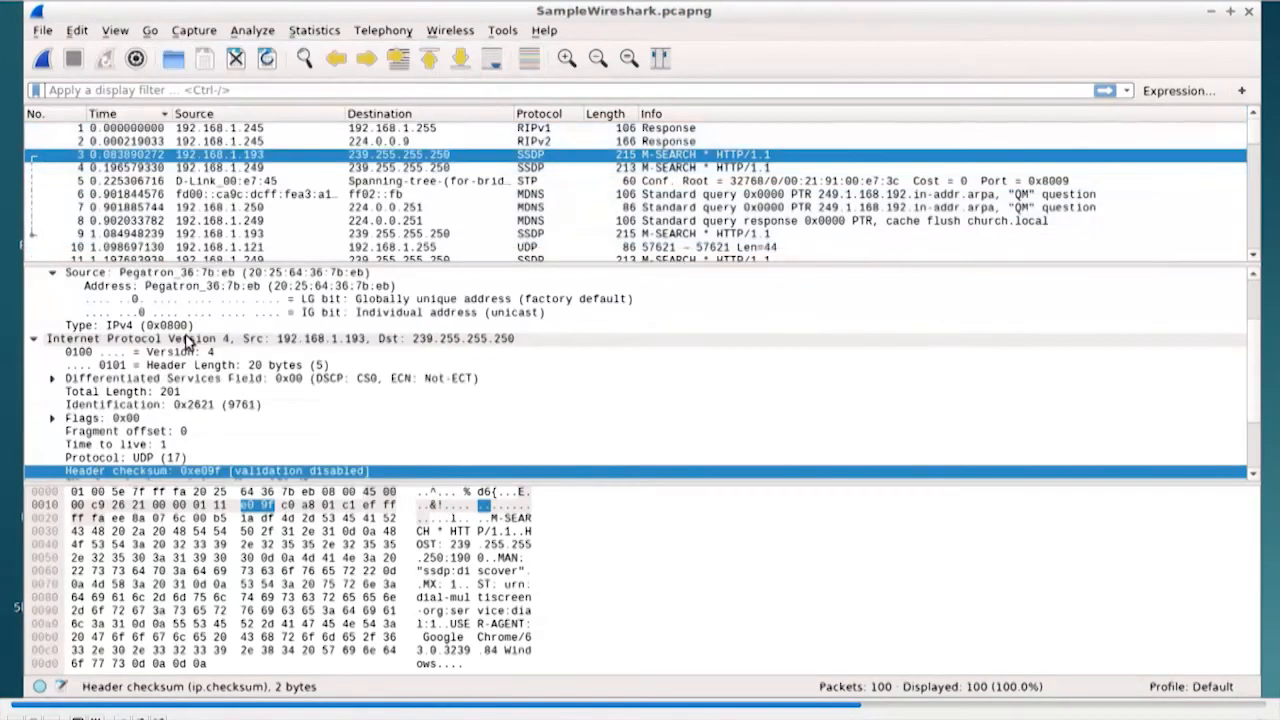
pyautogui.click(150, 31)
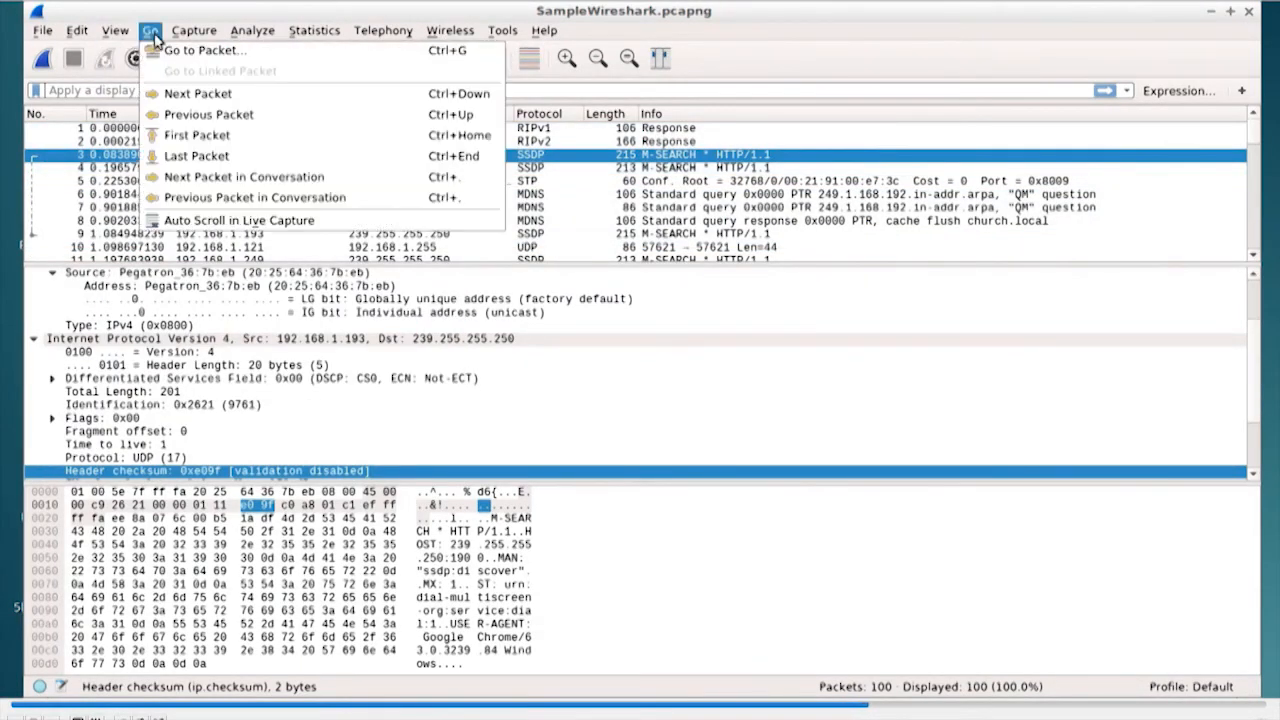
pyautogui.click(689, 159)
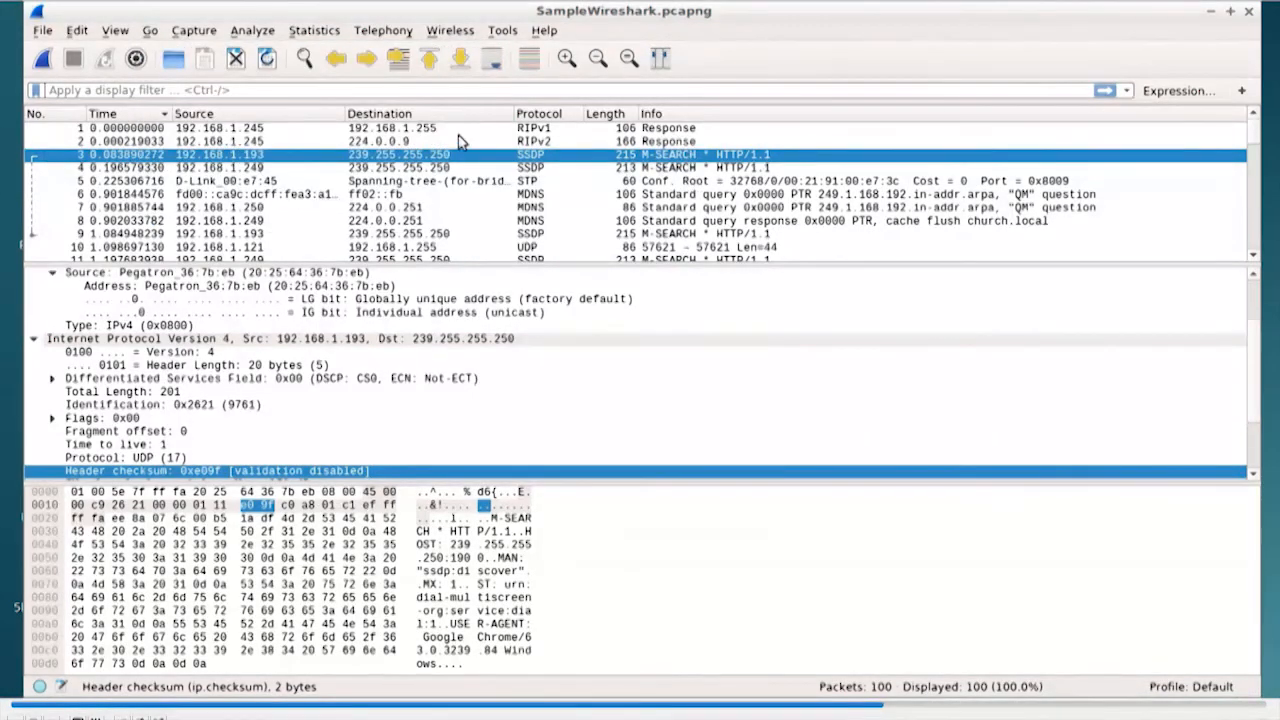
# Step: Apply packet 1's source address as a display filter, ip.src == 192.168.1.245
pyautogui.click(241, 132)
pyautogui.rightClick(241, 132)
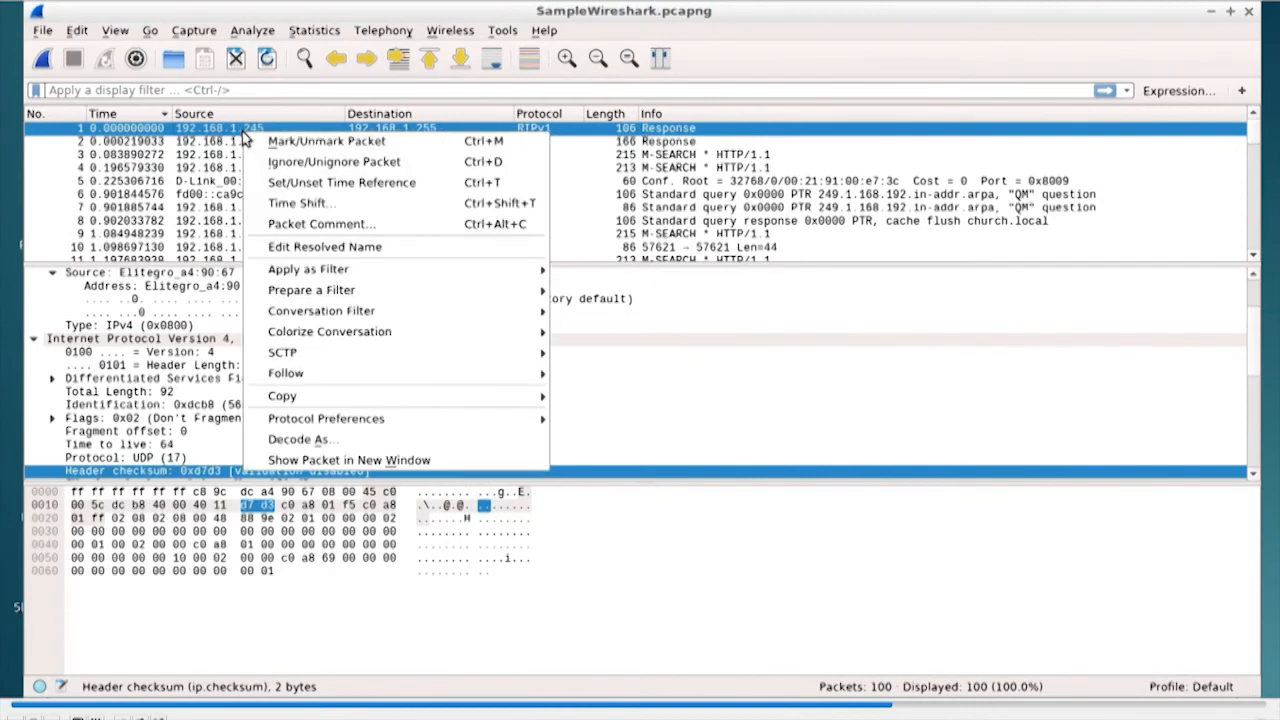
pyautogui.moveTo(362, 272)
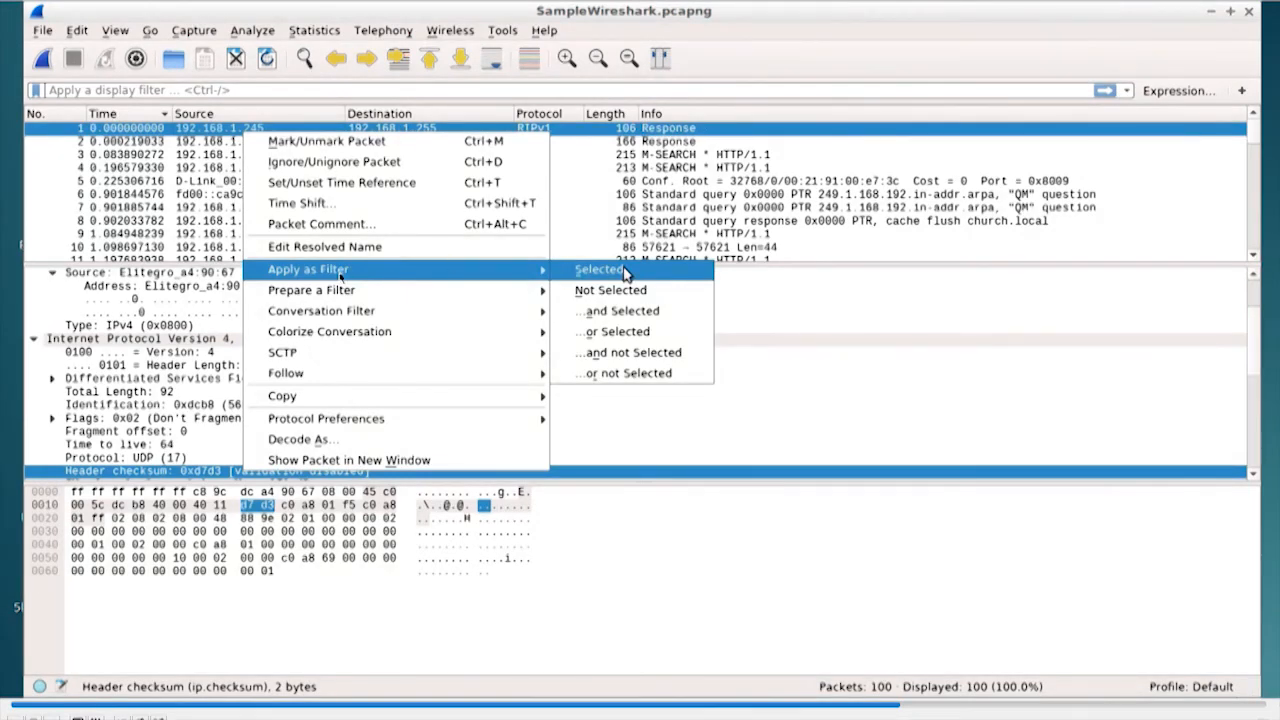
pyautogui.click(645, 268)
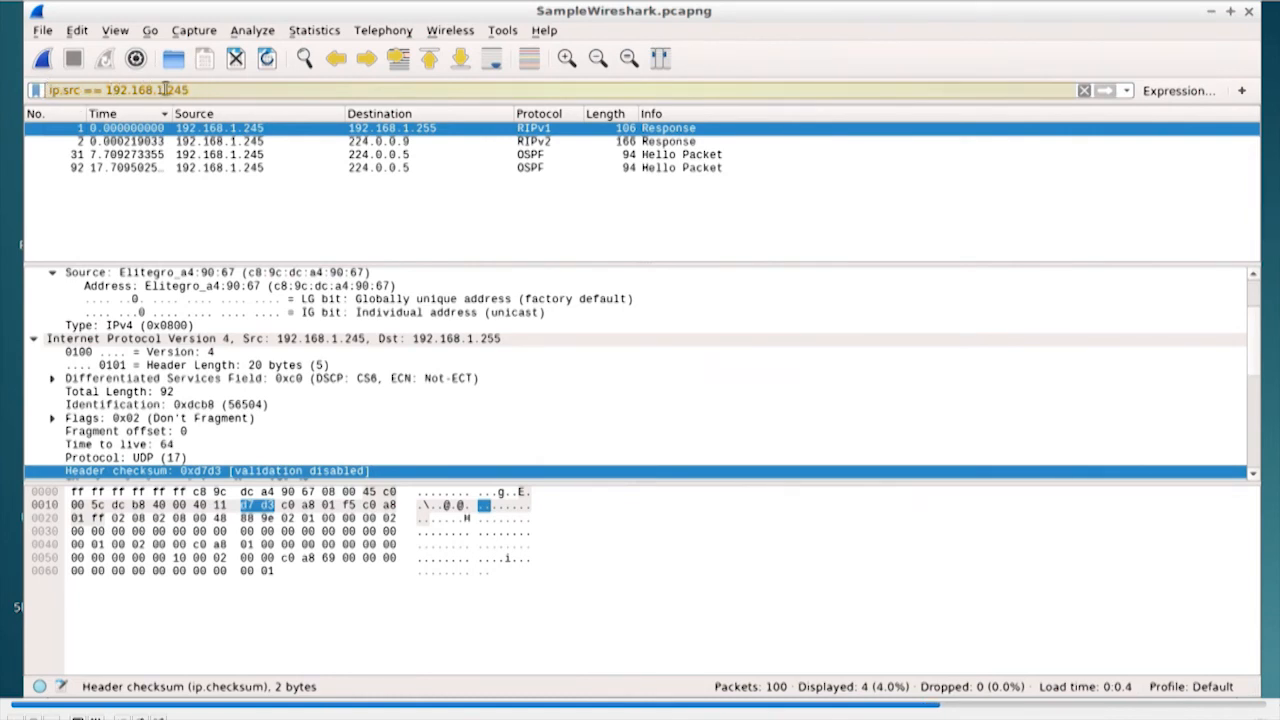
# Step: Clear the source address display filter and look through the full list of captured packets
pyautogui.click(1084, 91)
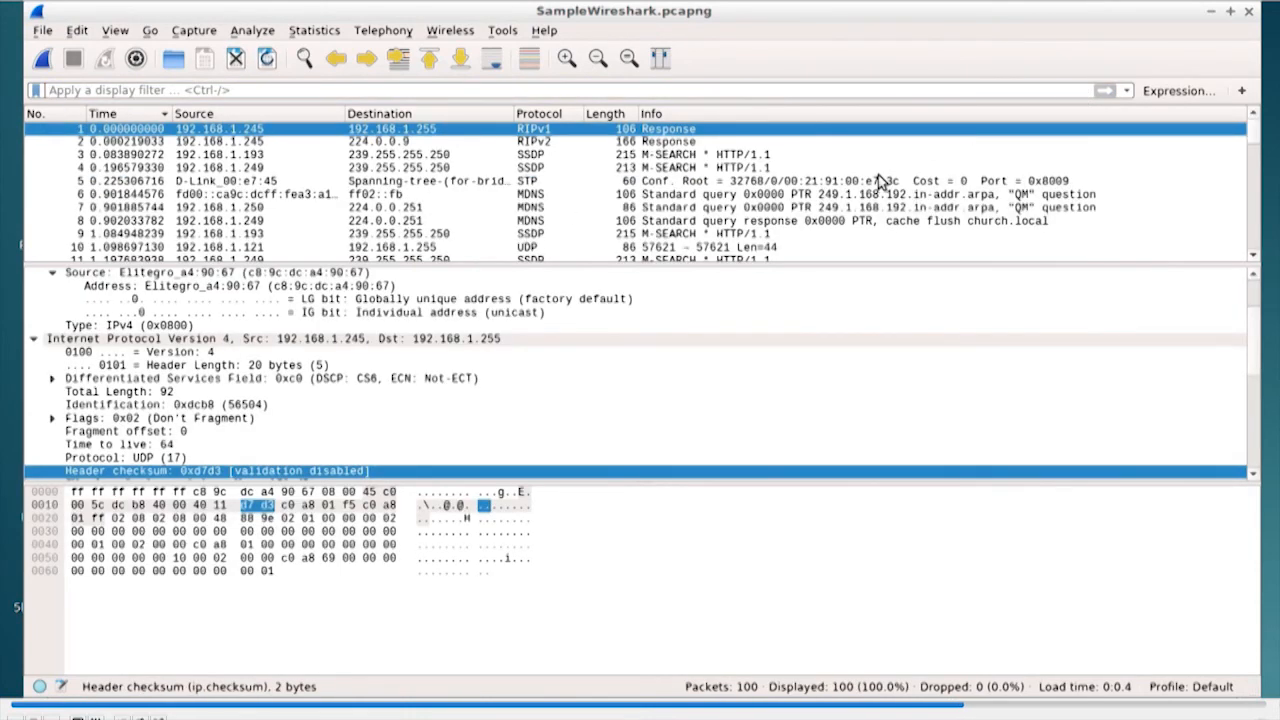
pyautogui.scroll(-7, 728, 190)
pyautogui.scroll(-4, 697, 190)
pyautogui.scroll(-7, 697, 190)
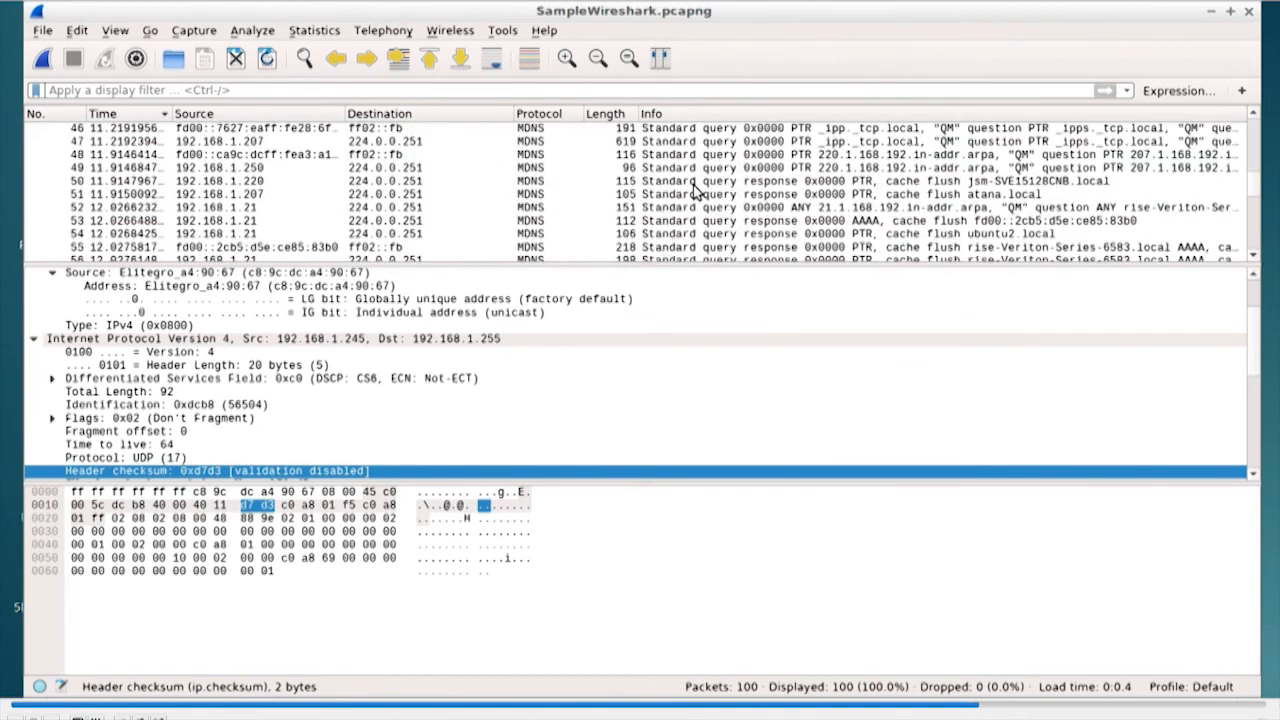
pyautogui.scroll(-9, 697, 190)
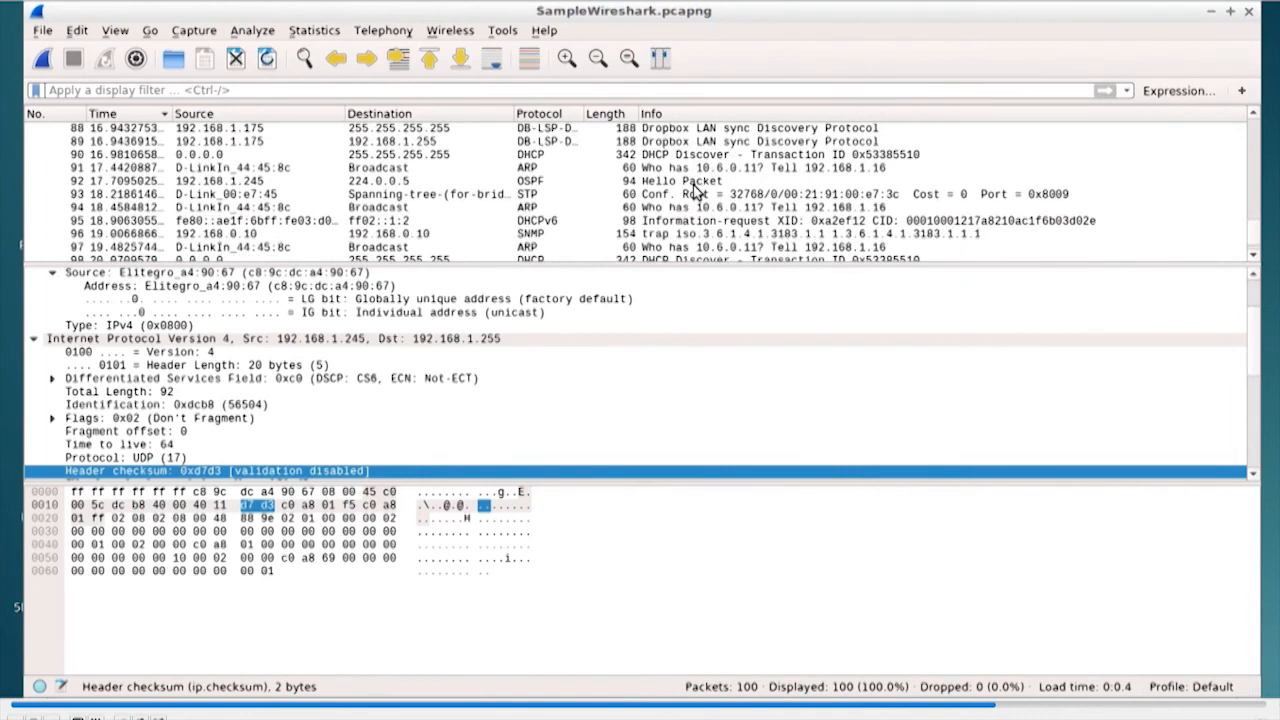
pyautogui.scroll(-1, 697, 190)
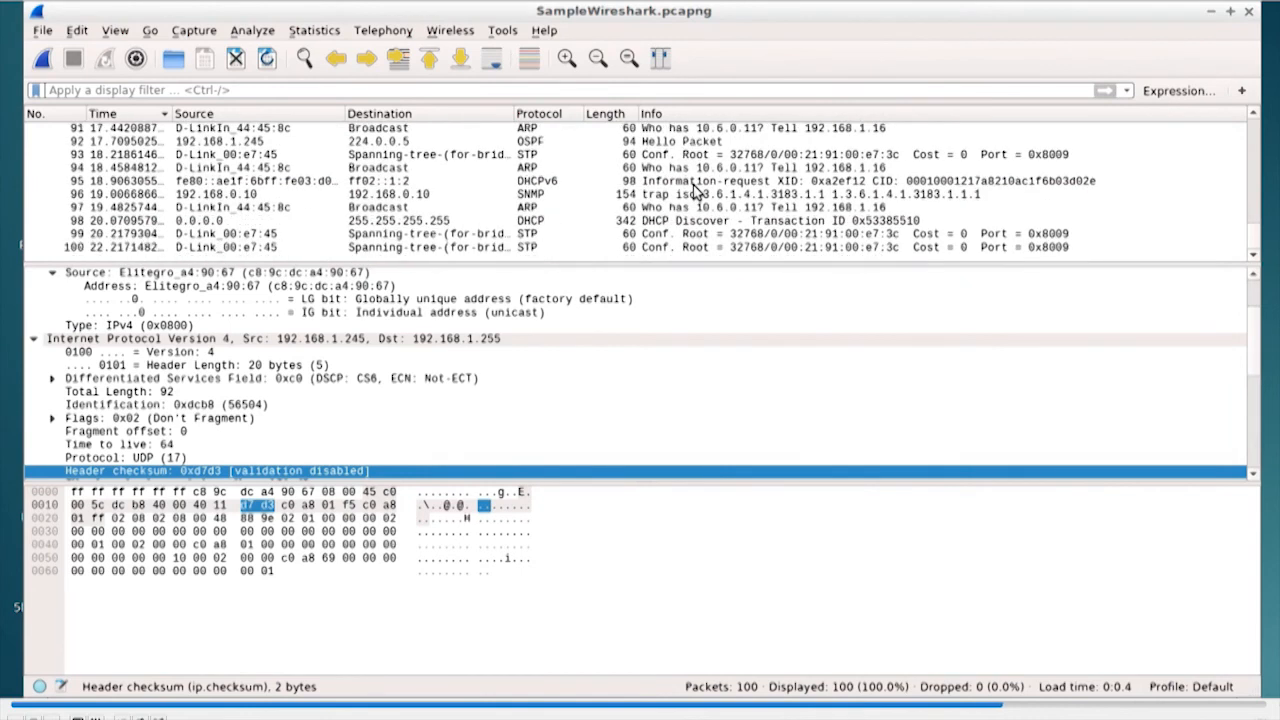
pyautogui.scroll(20, 697, 190)
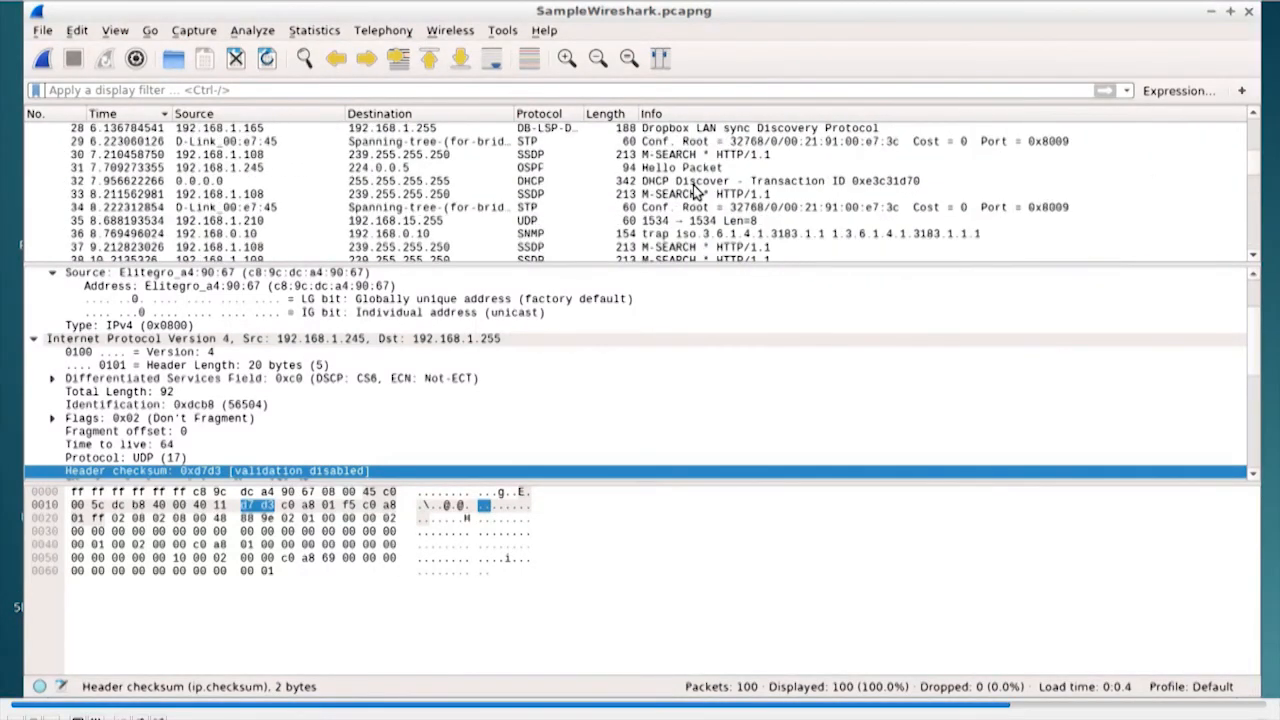
pyautogui.click(251, 30)
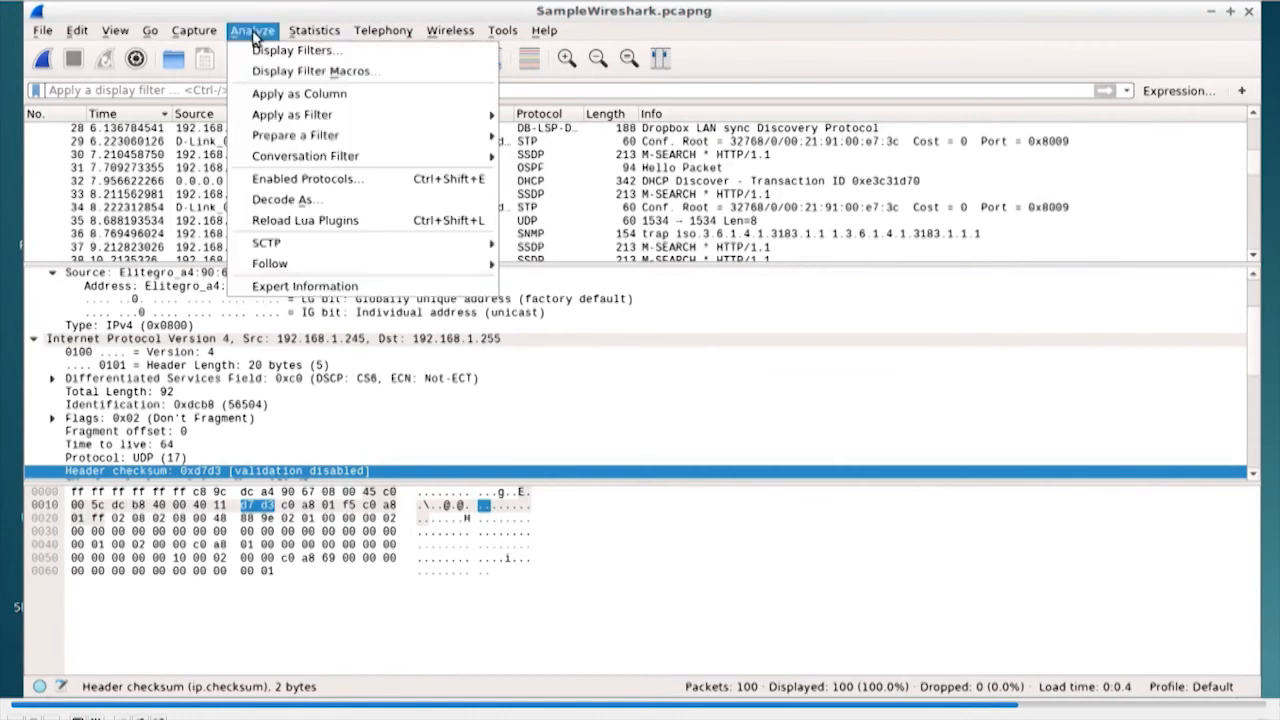
pyautogui.moveTo(203, 38)
pyautogui.moveTo(152, 33)
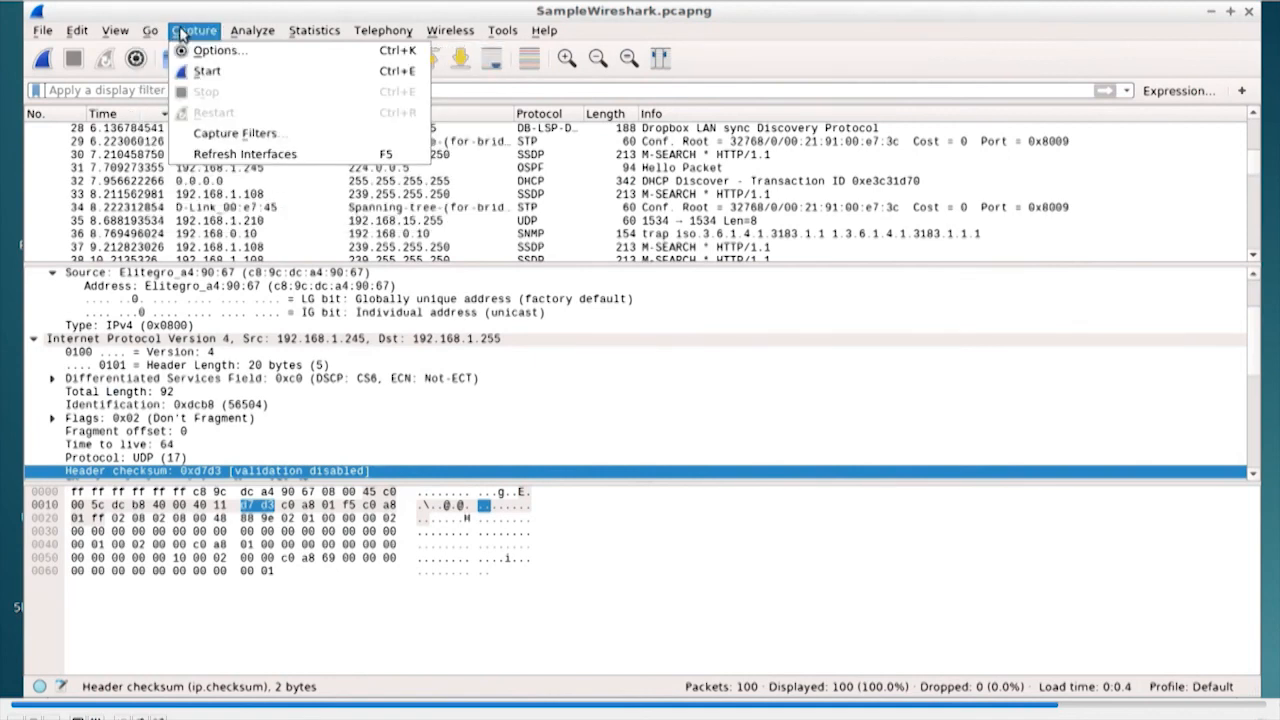
pyautogui.moveTo(248, 33)
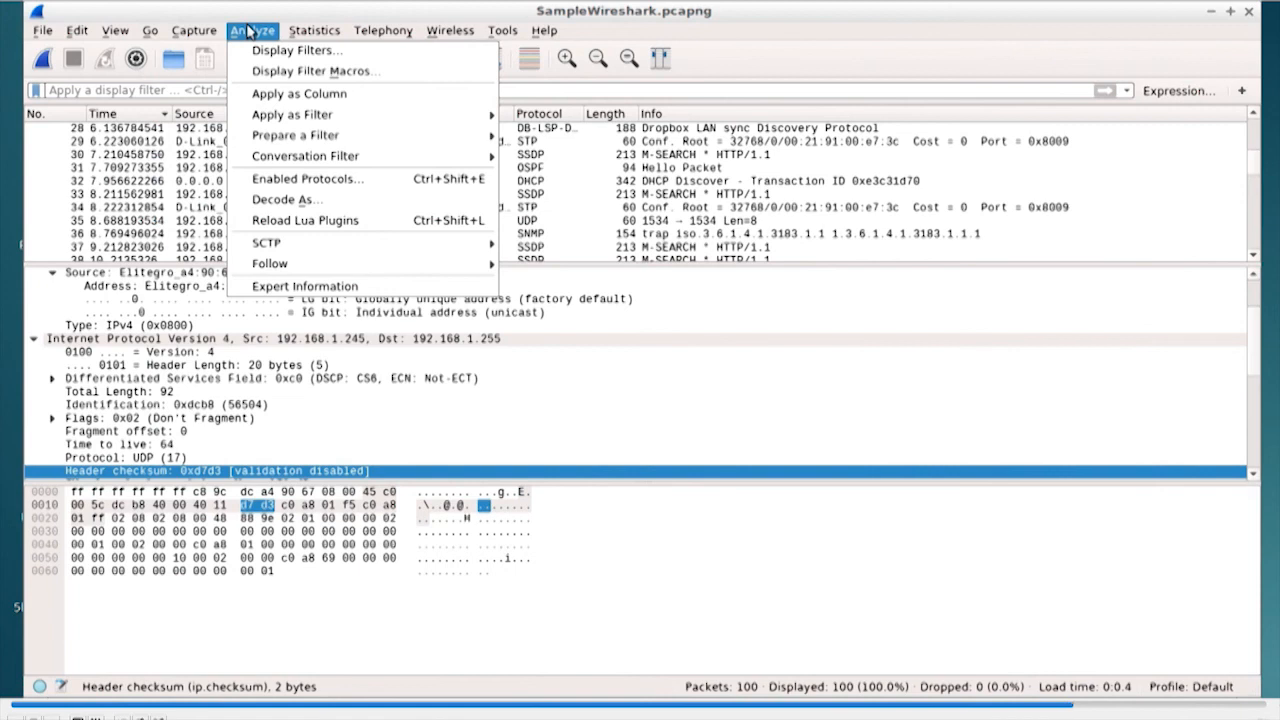
pyautogui.moveTo(289, 114)
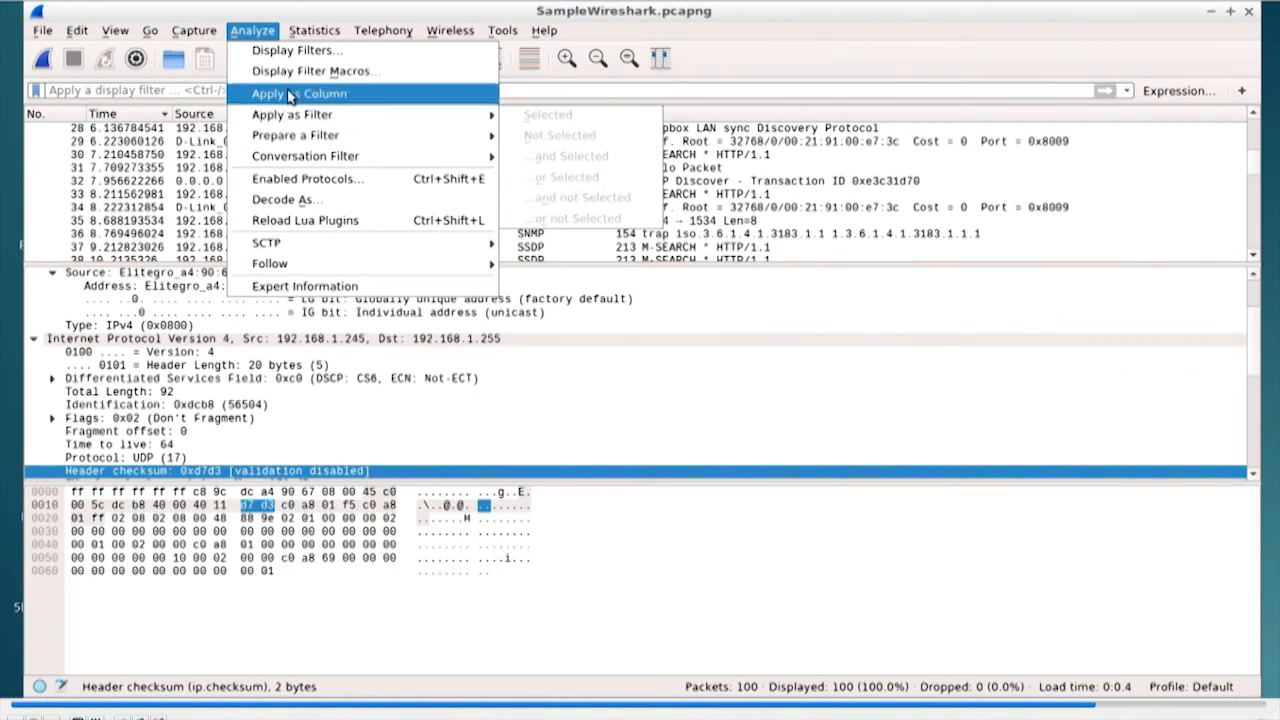
pyautogui.moveTo(312, 34)
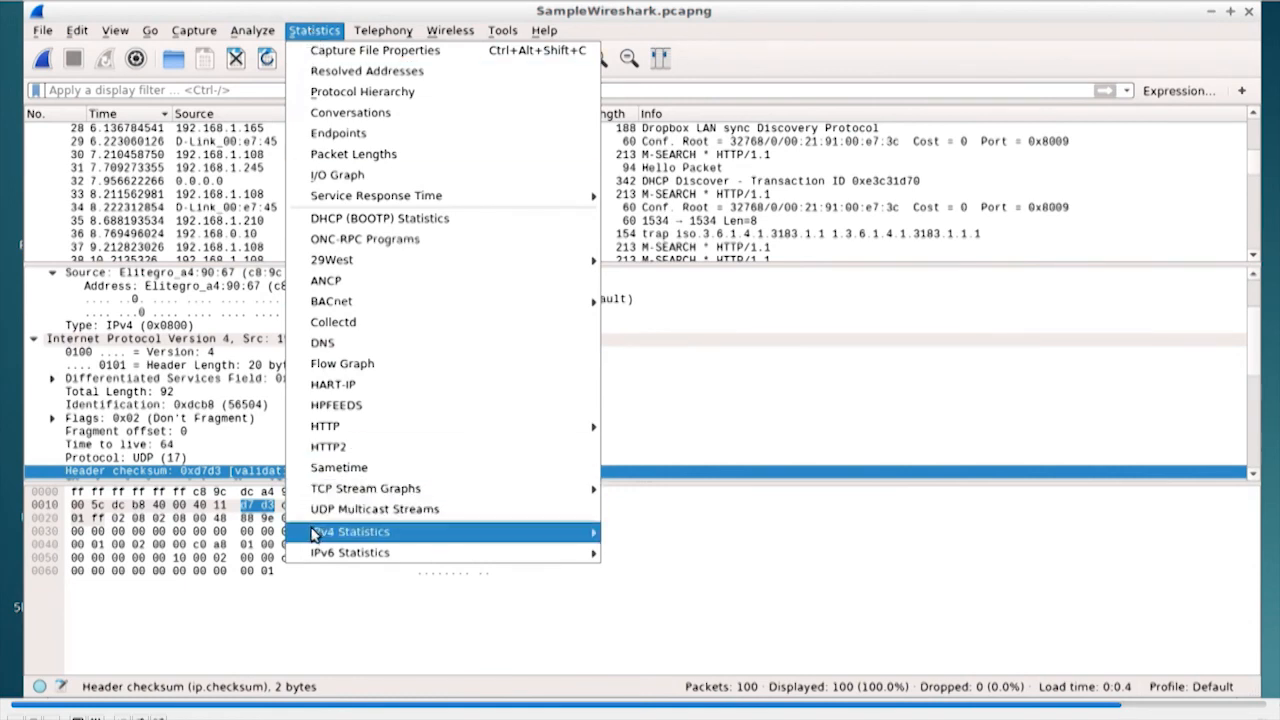
pyautogui.moveTo(315, 535)
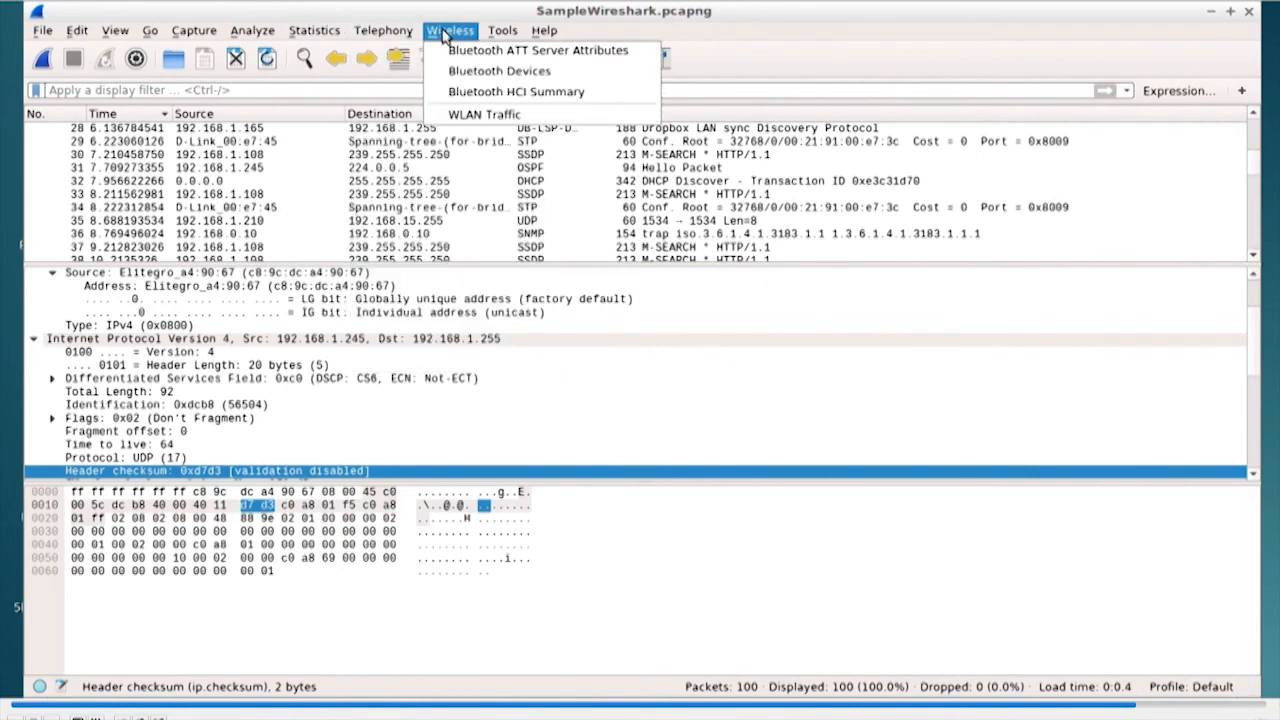
pyautogui.moveTo(493, 38)
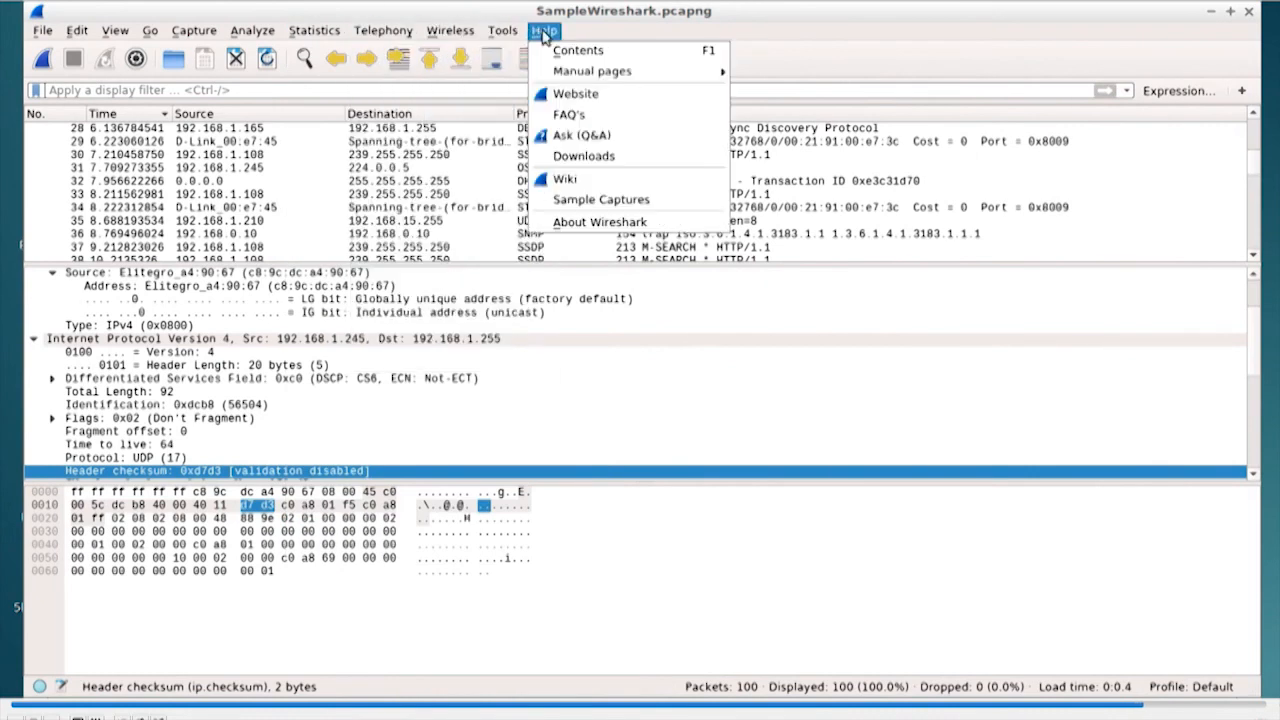
# Step: Quit and restart Wireshark from the terminal with sudo wireshark, and reopen the recent capture /tmp/SampleWireshark.pcapng
pyautogui.moveTo(54, 38)
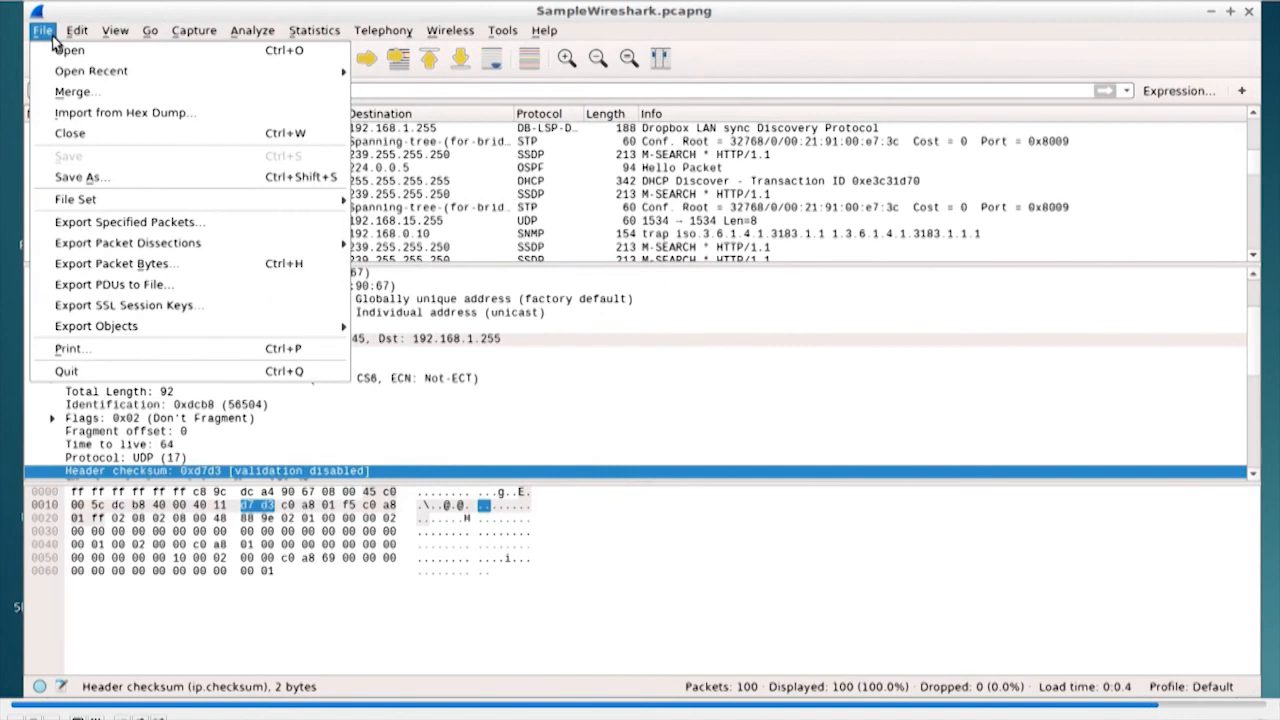
pyautogui.click(66, 372)
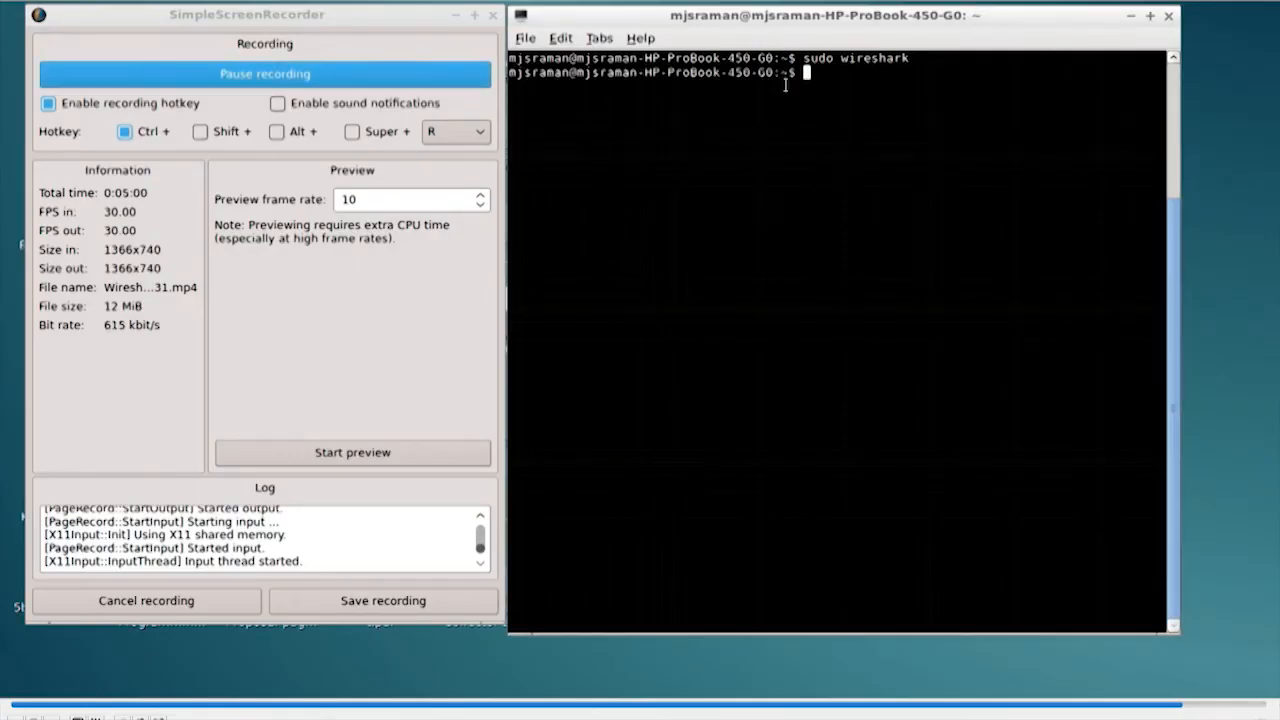
pyautogui.press('Up')
pyautogui.press('Return')
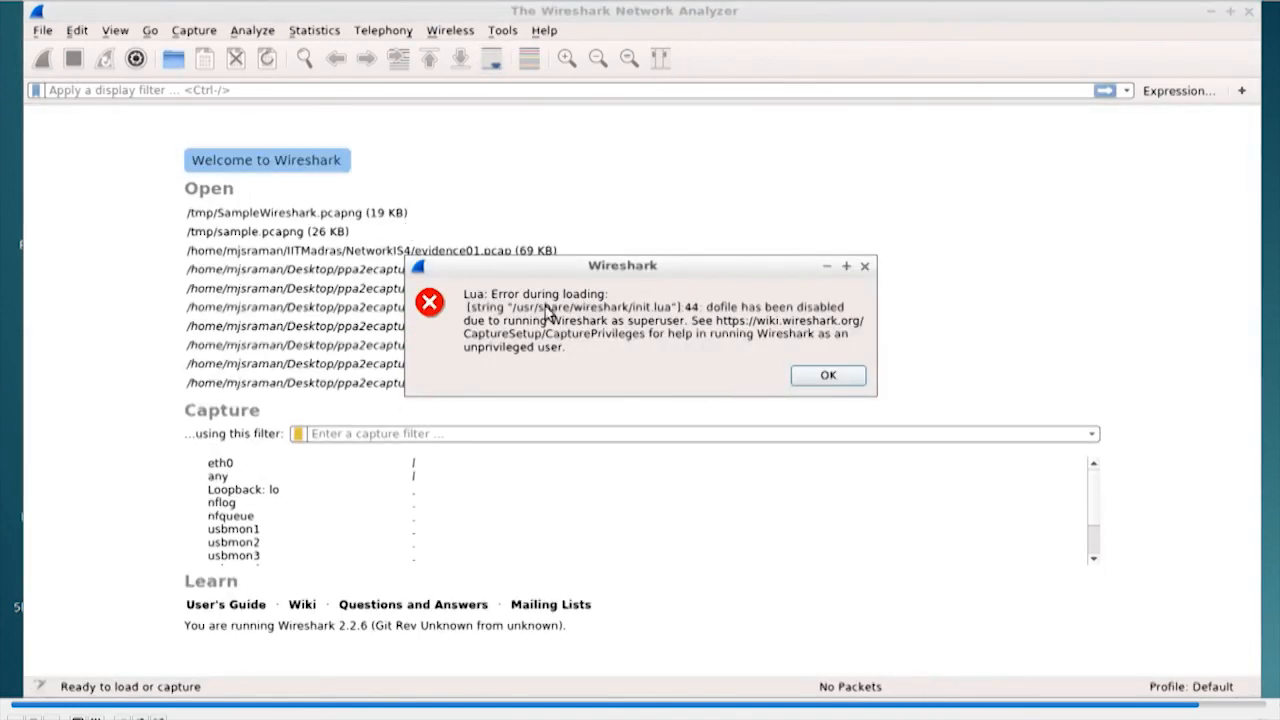
pyautogui.click(826, 375)
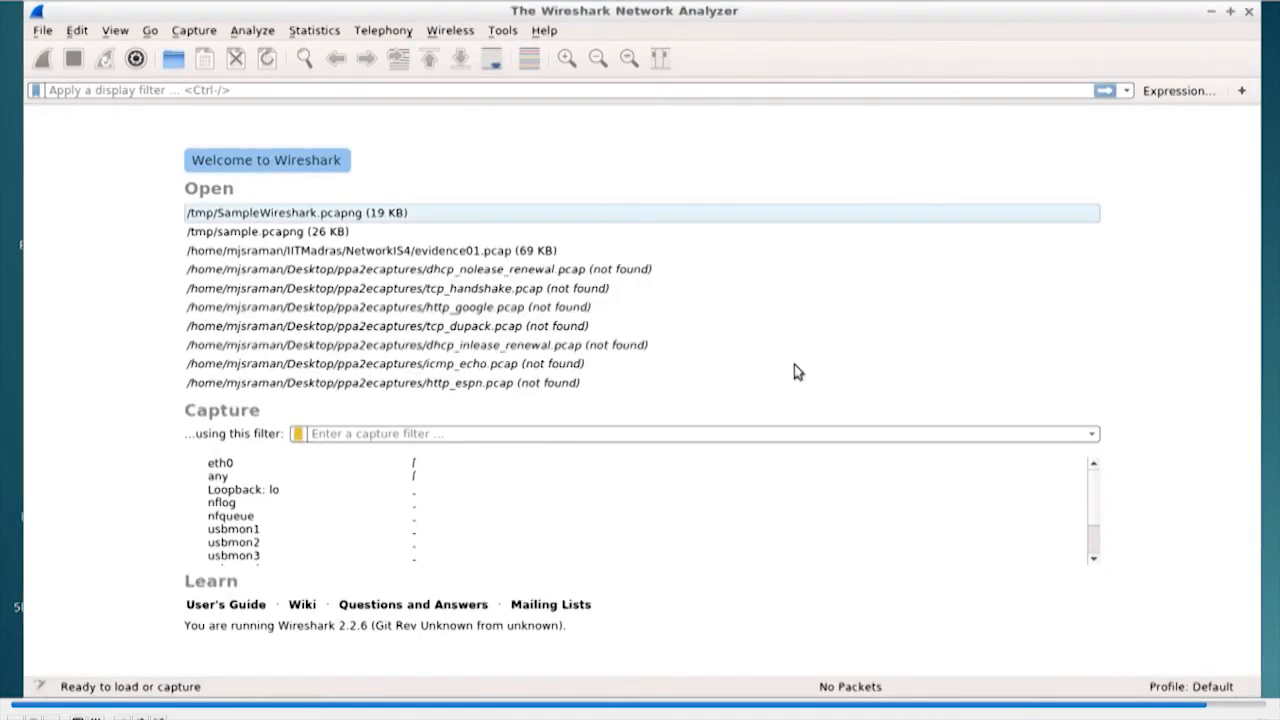
pyautogui.doubleClick(363, 216)
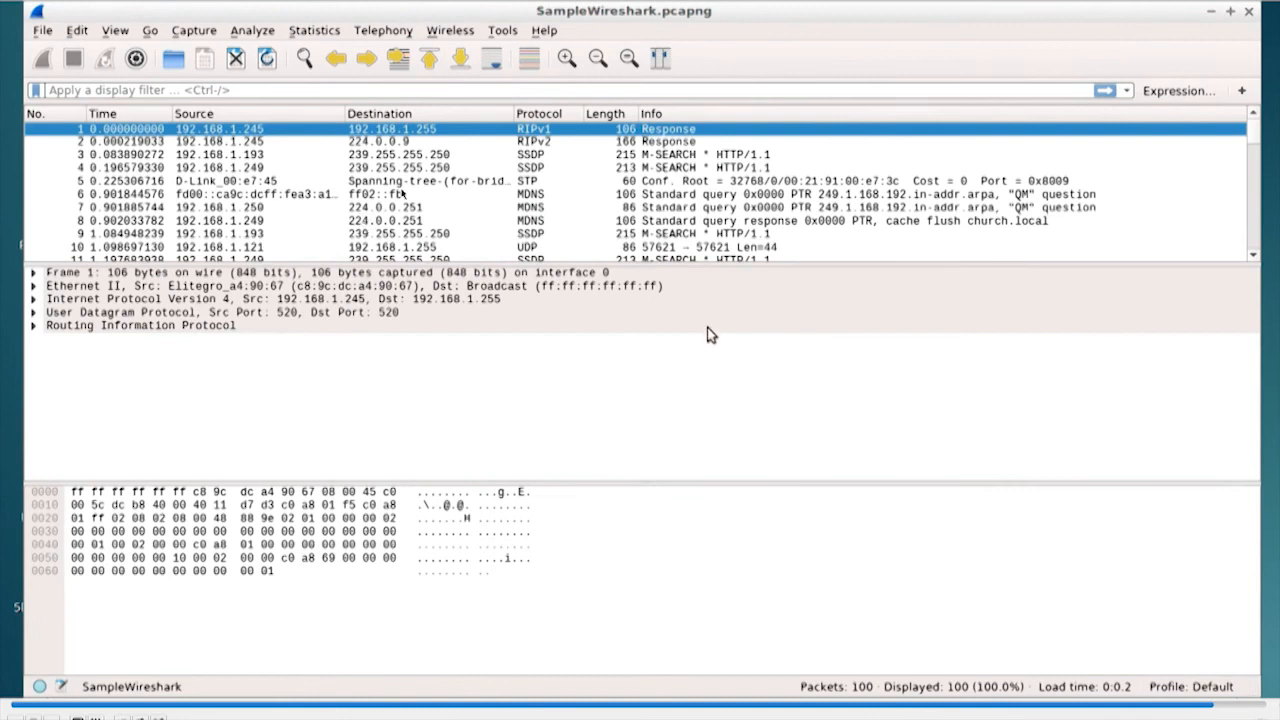